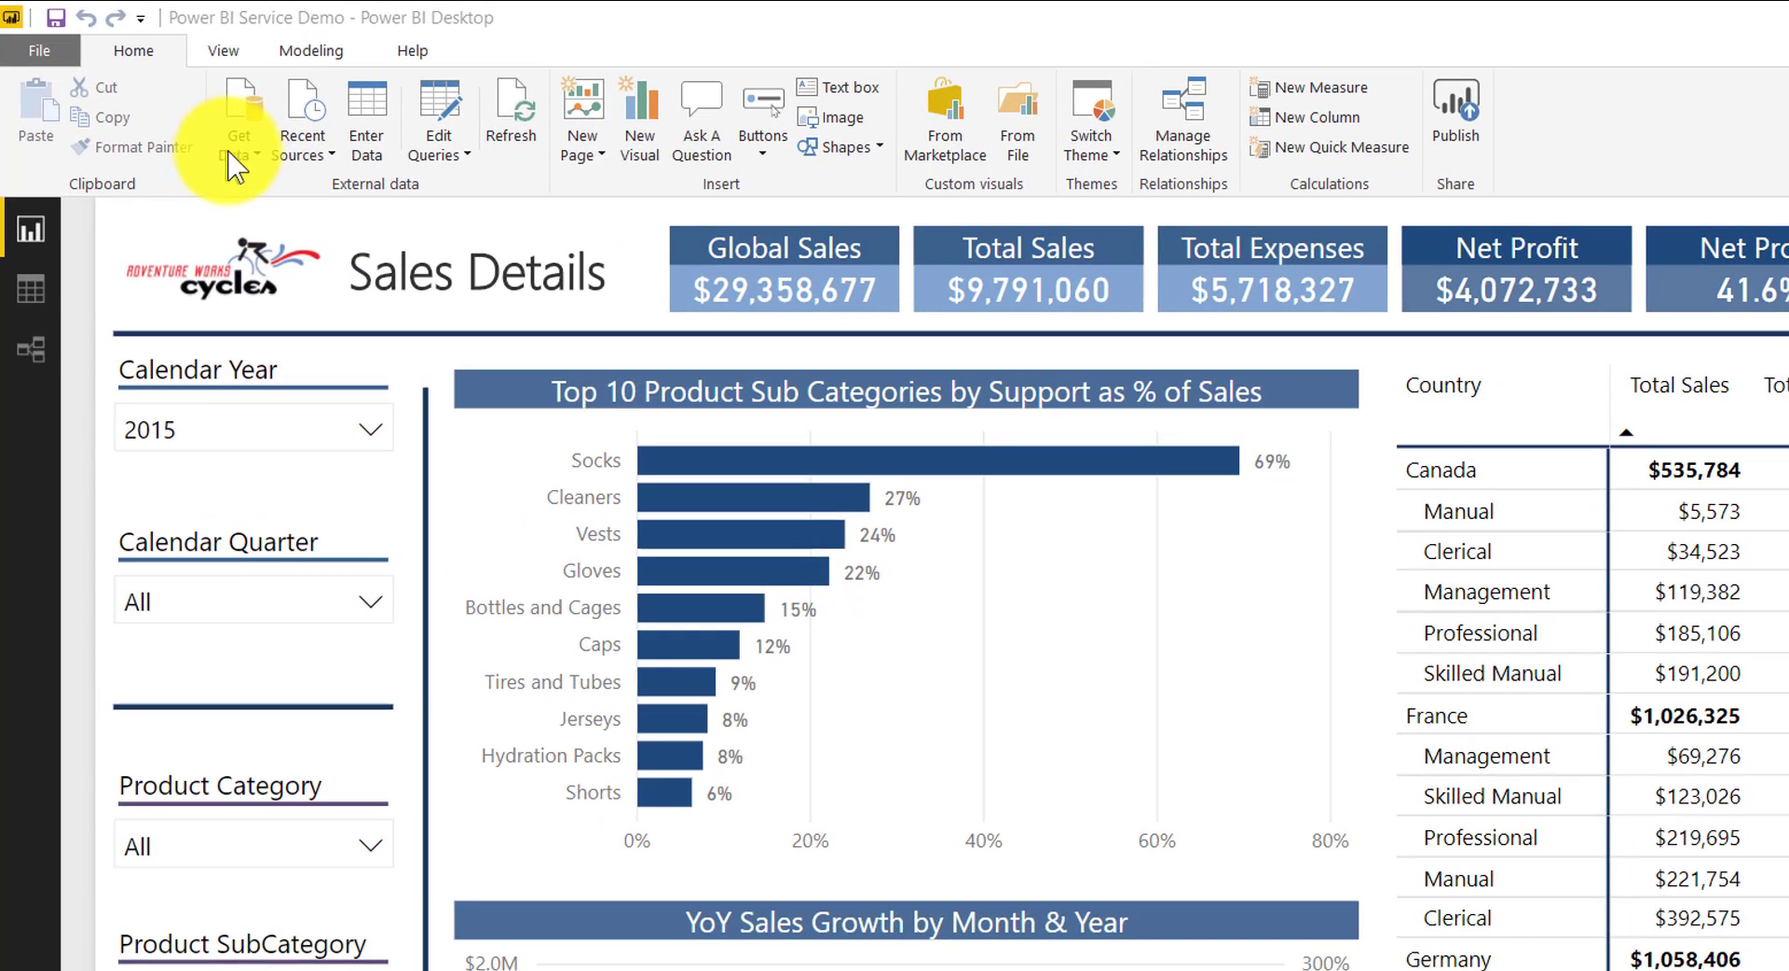
Save a copy of the report named 'Data Model Demo'
{"action": "left_click", "coordinate": [141, 91]}
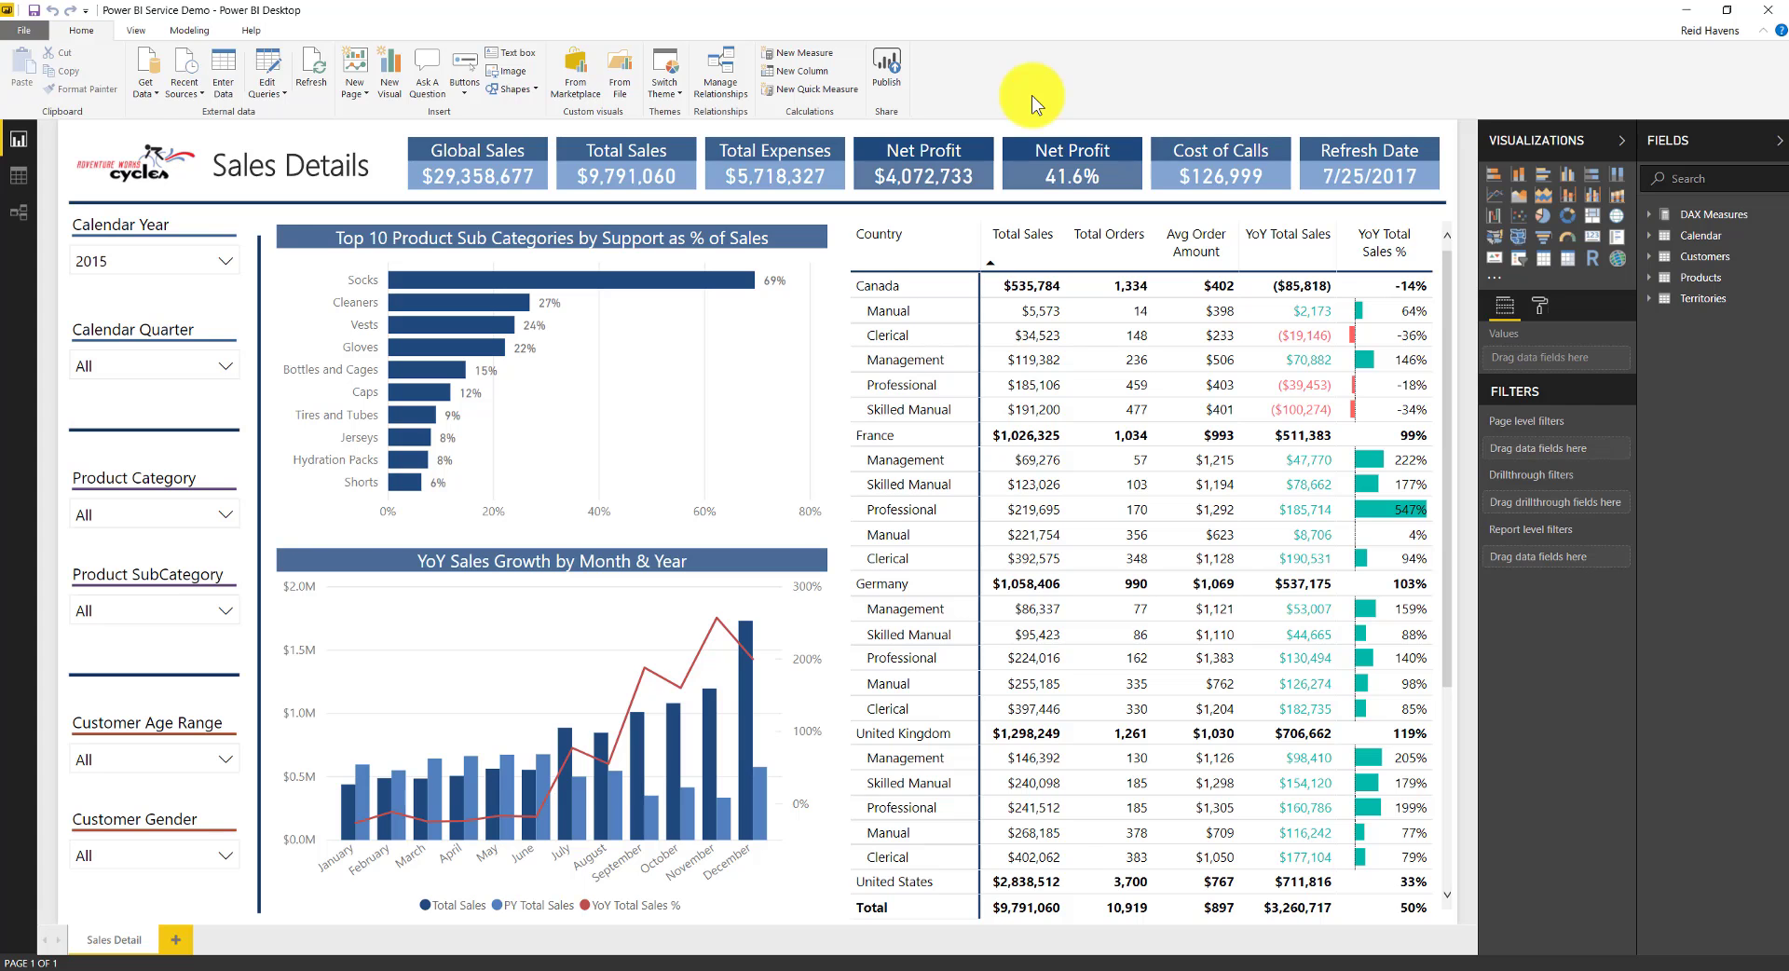
{"action": "left_click", "coordinate": [28, 31]}
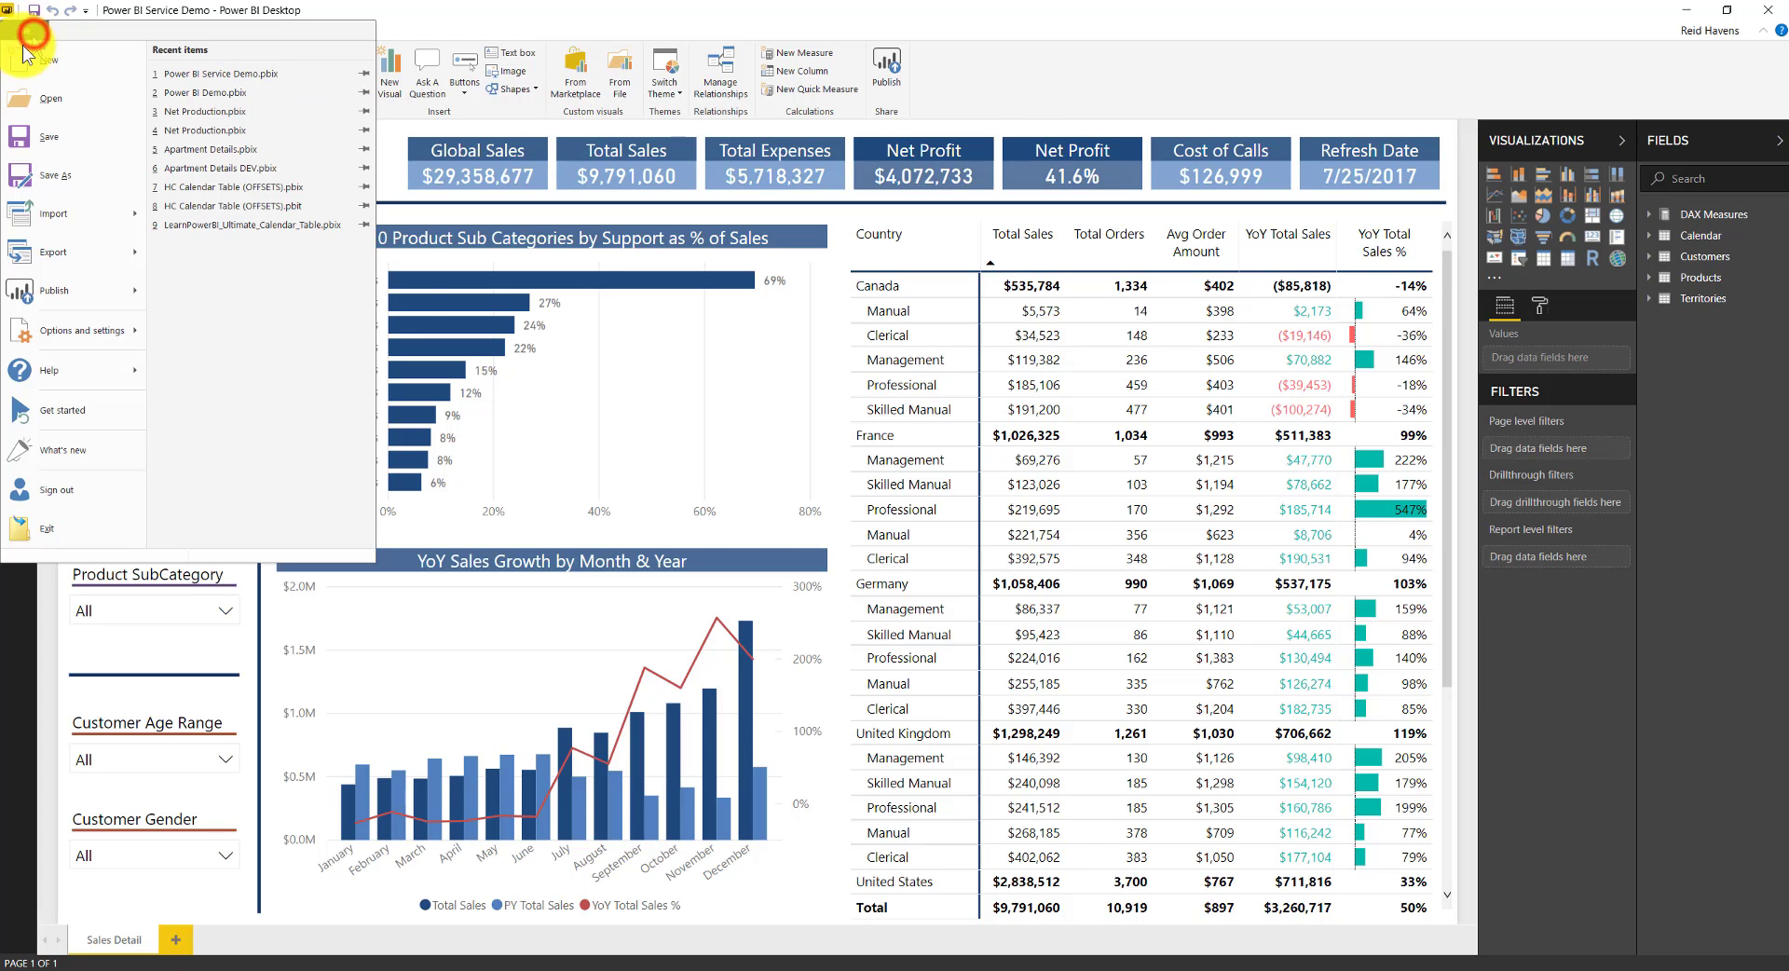
{"action": "left_click", "coordinate": [69, 177]}
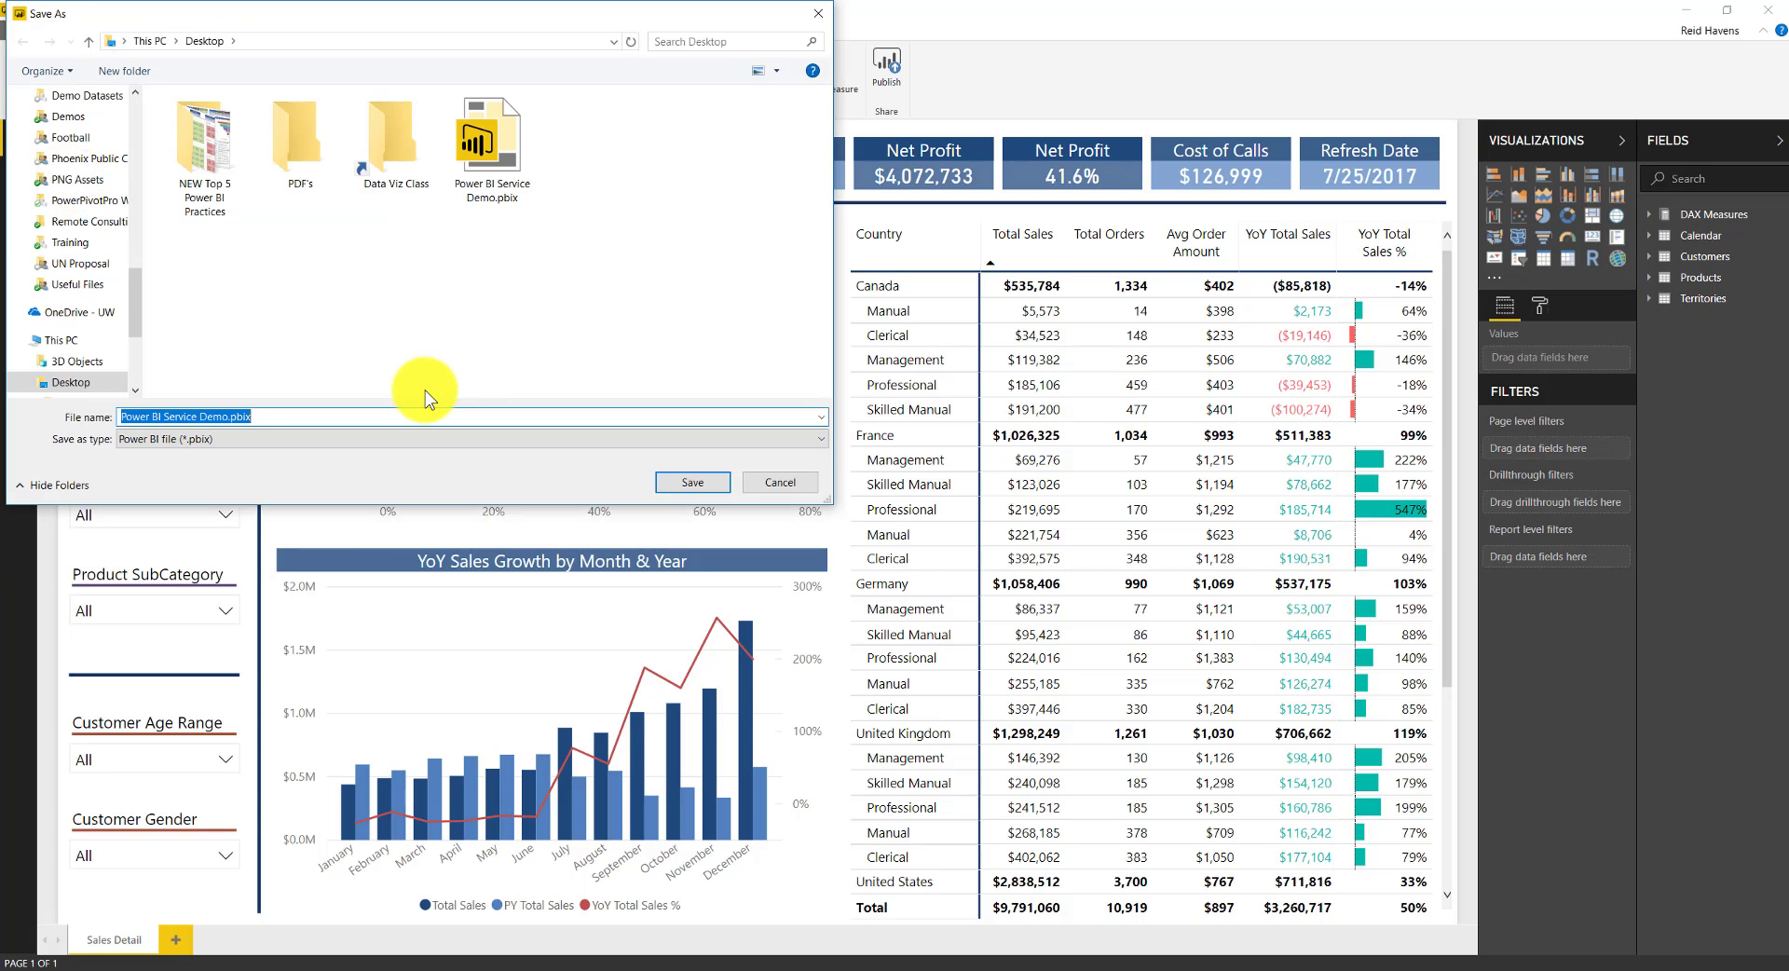
{"action": "type", "text": "Data Model Demo"}
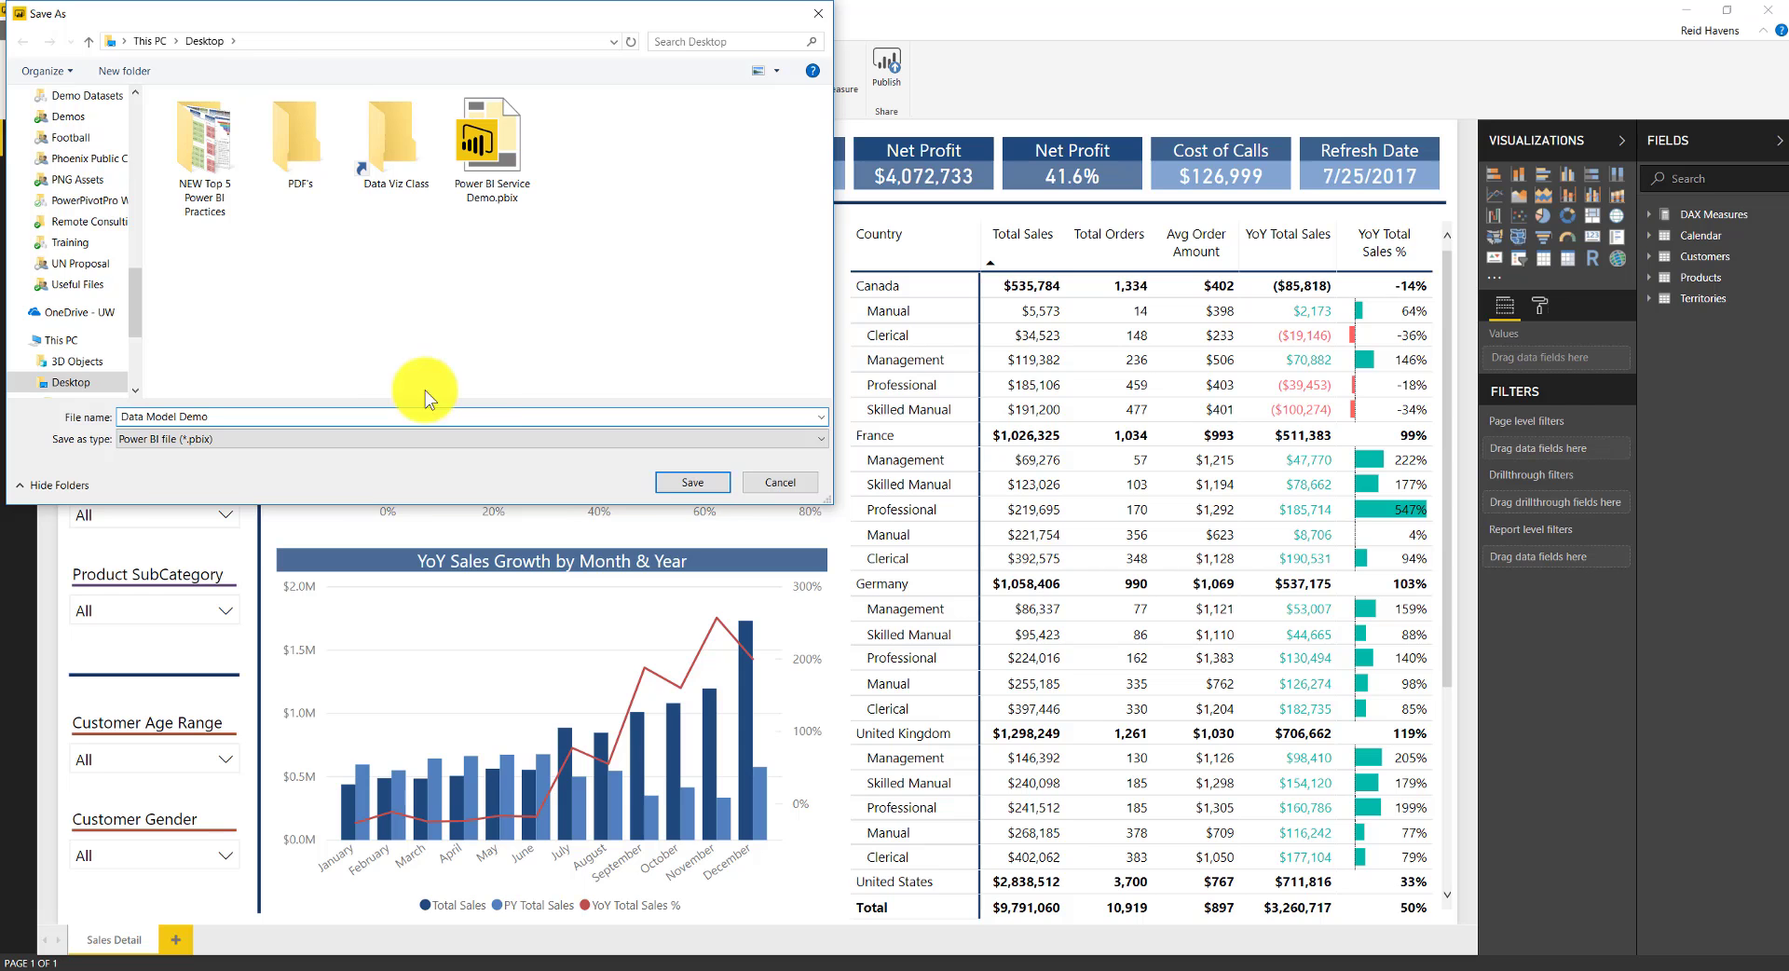
{"action": "left_click", "coordinate": [689, 482]}
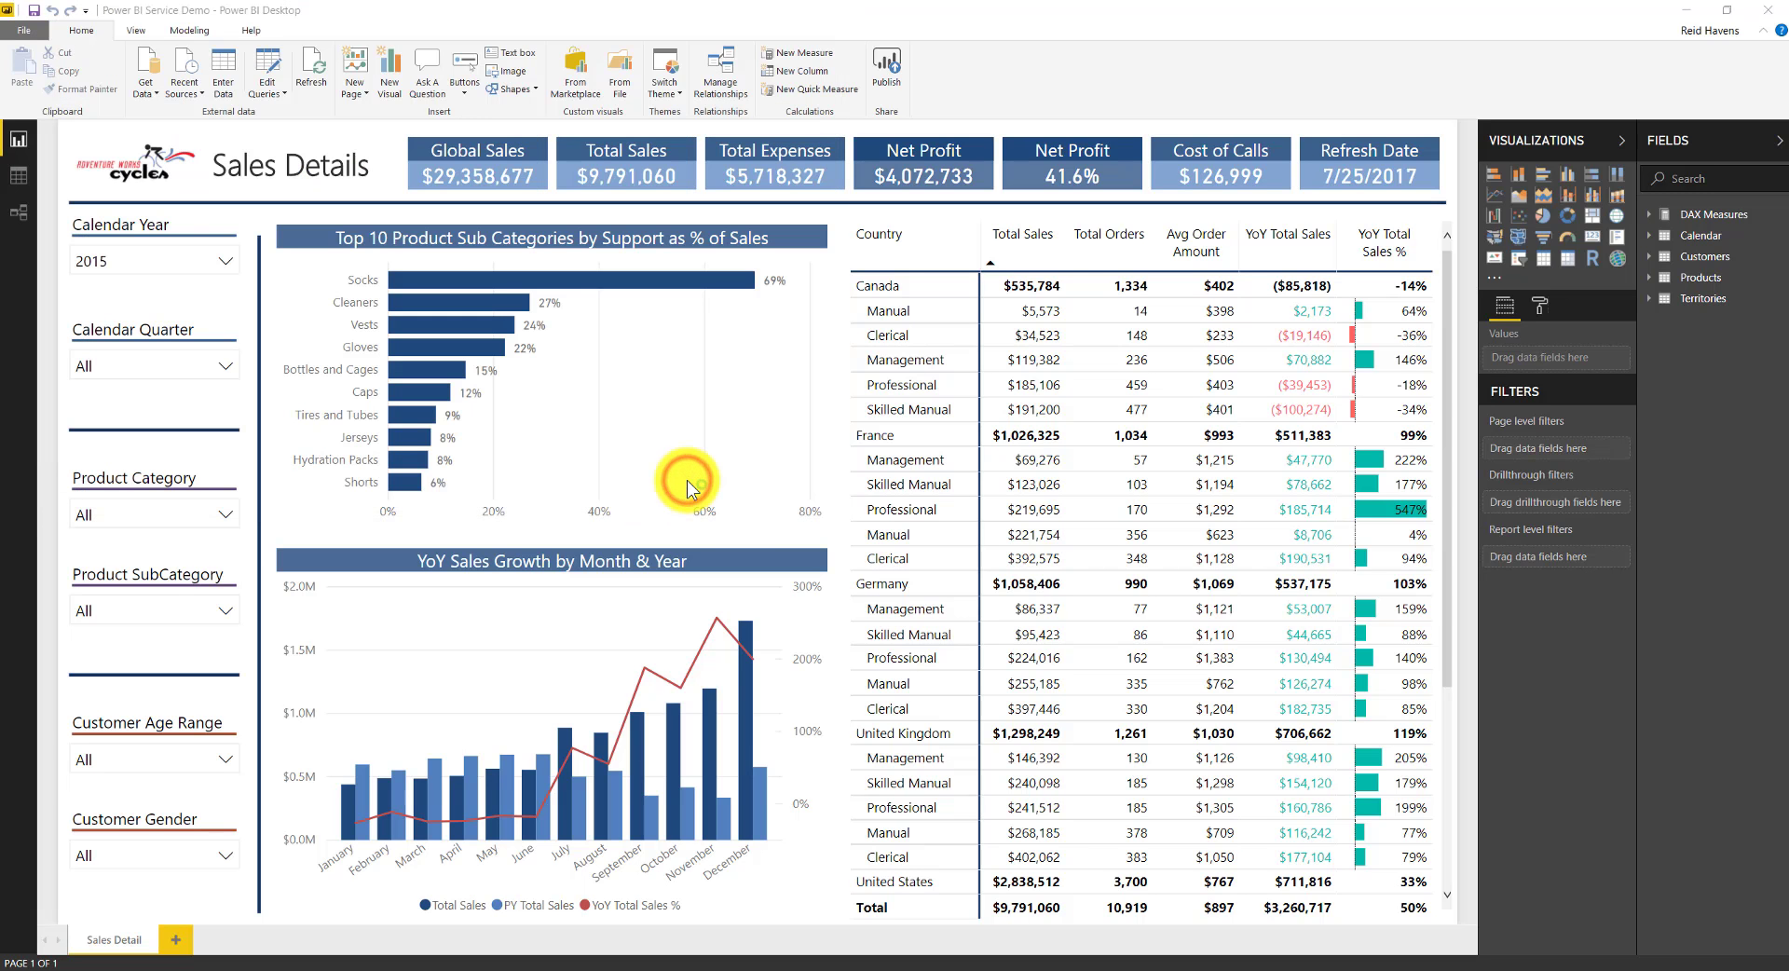
Try publishing to Power BI, cancel it, and dismiss the resulting error messages
{"action": "left_click", "coordinate": [902, 68]}
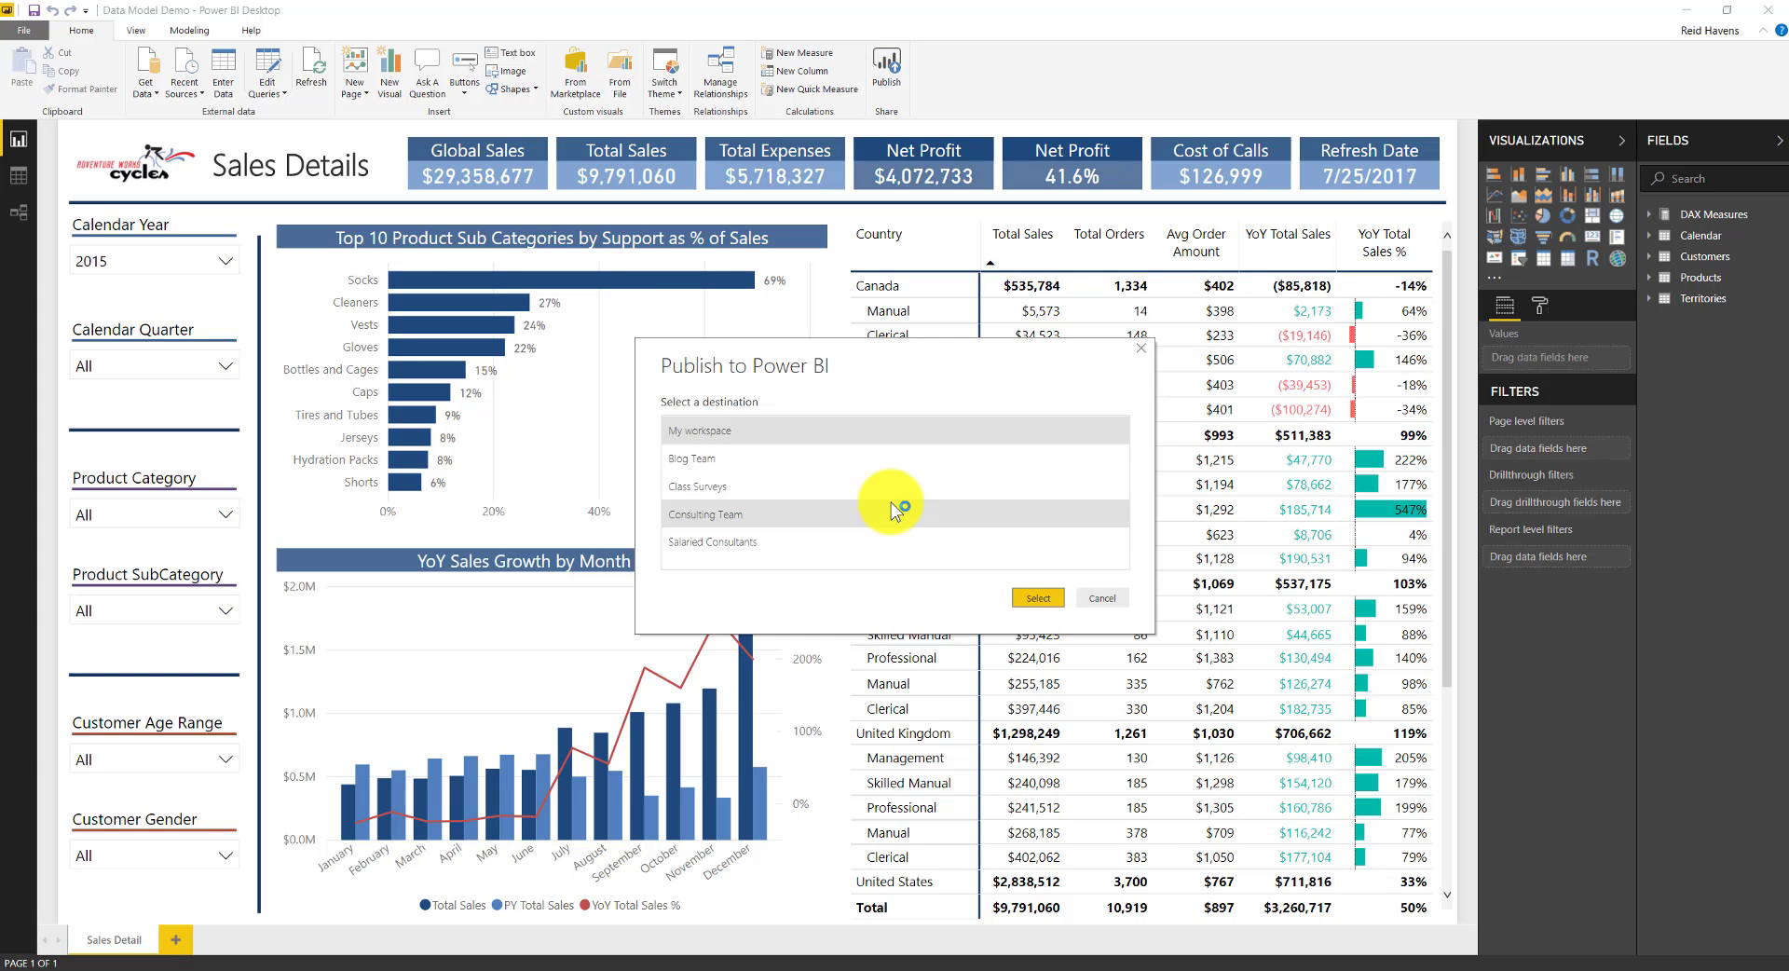
{"action": "left_click", "coordinate": [1036, 598]}
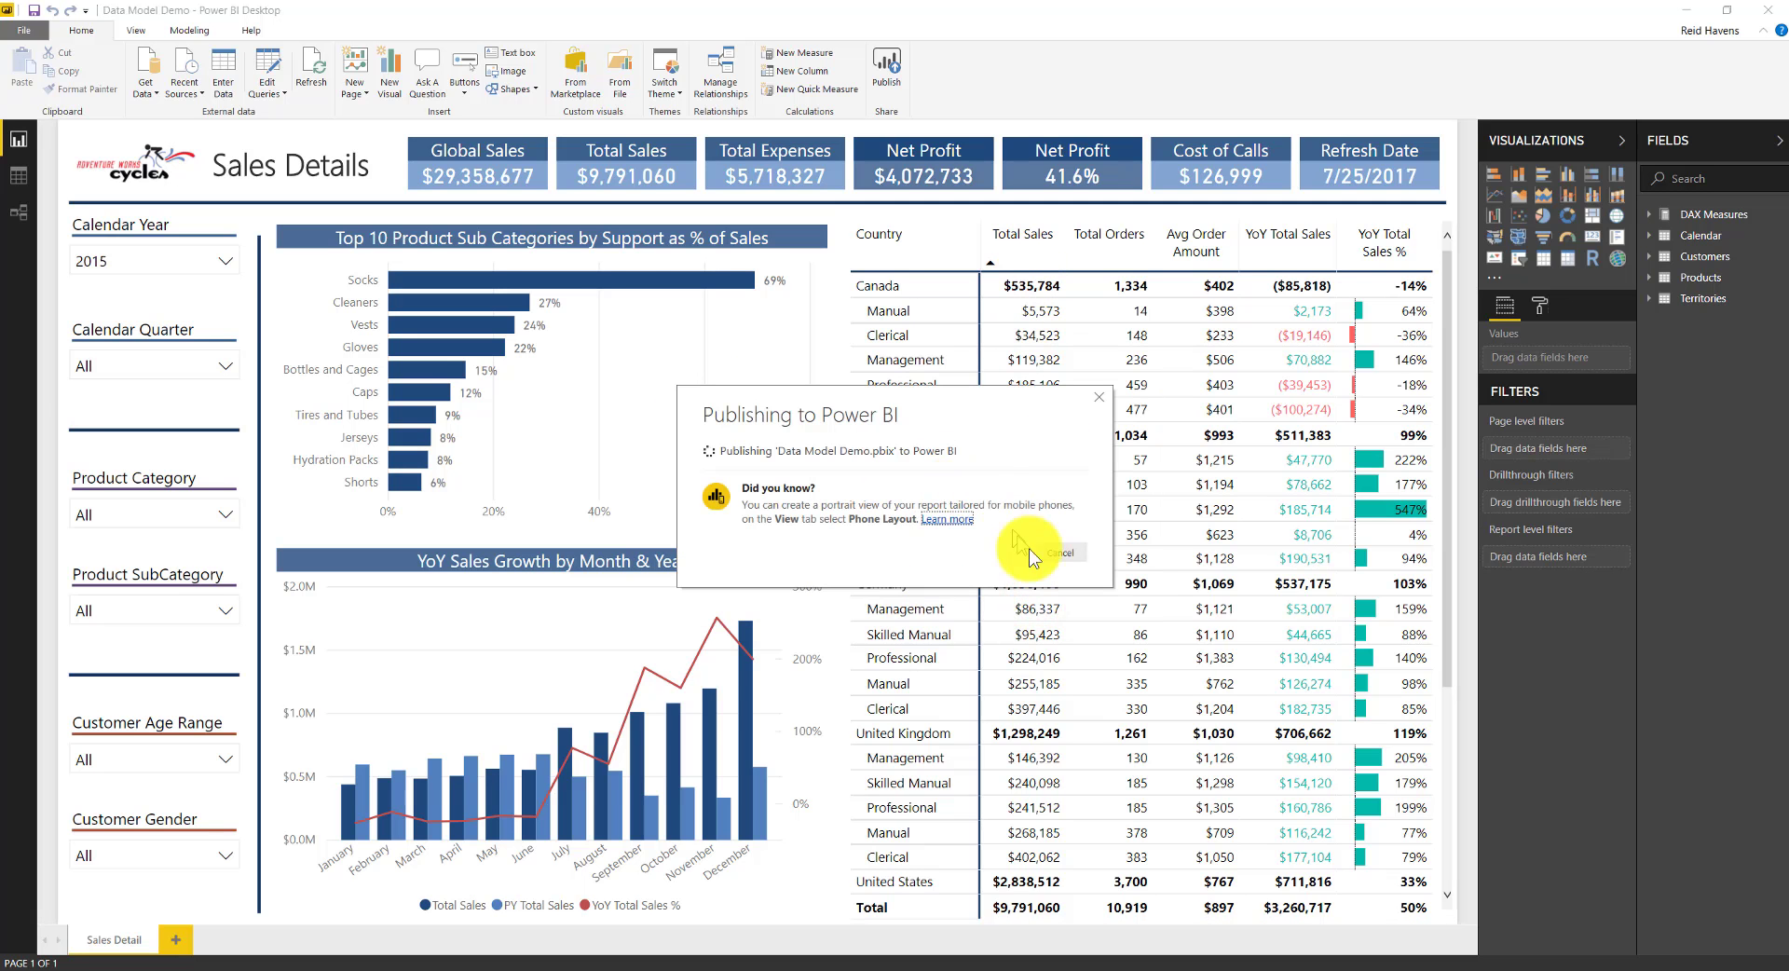
{"action": "left_click", "coordinate": [1062, 556]}
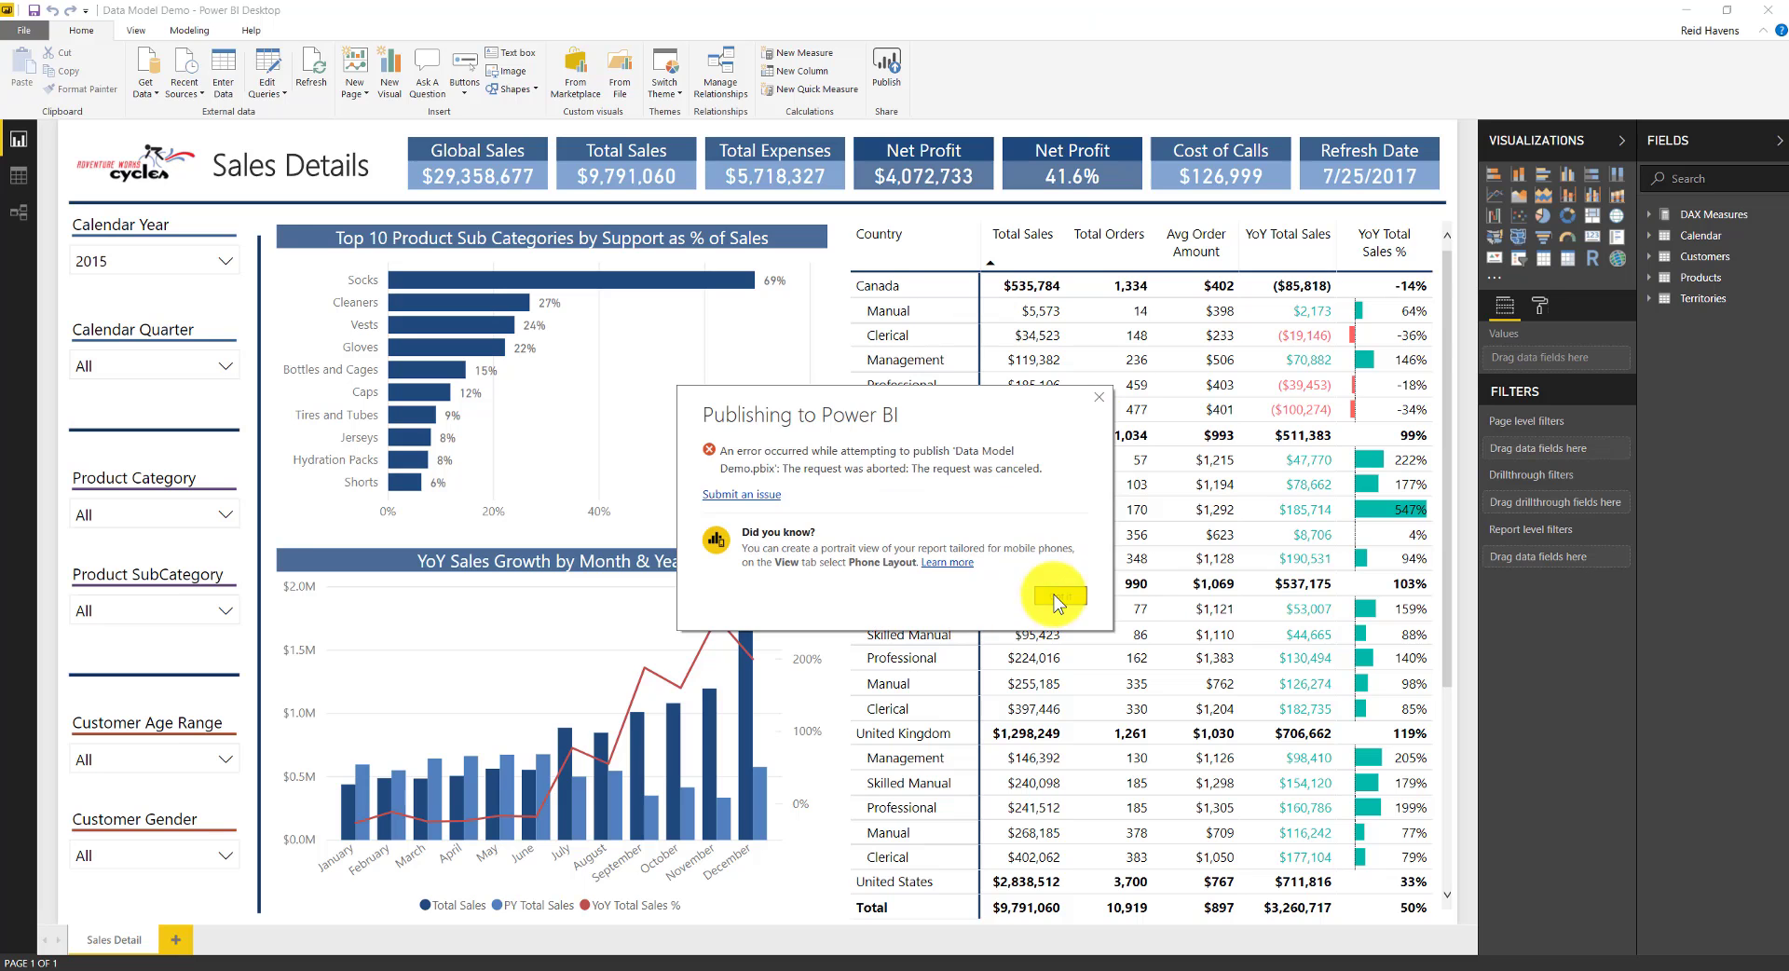
{"action": "left_click", "coordinate": [1098, 397]}
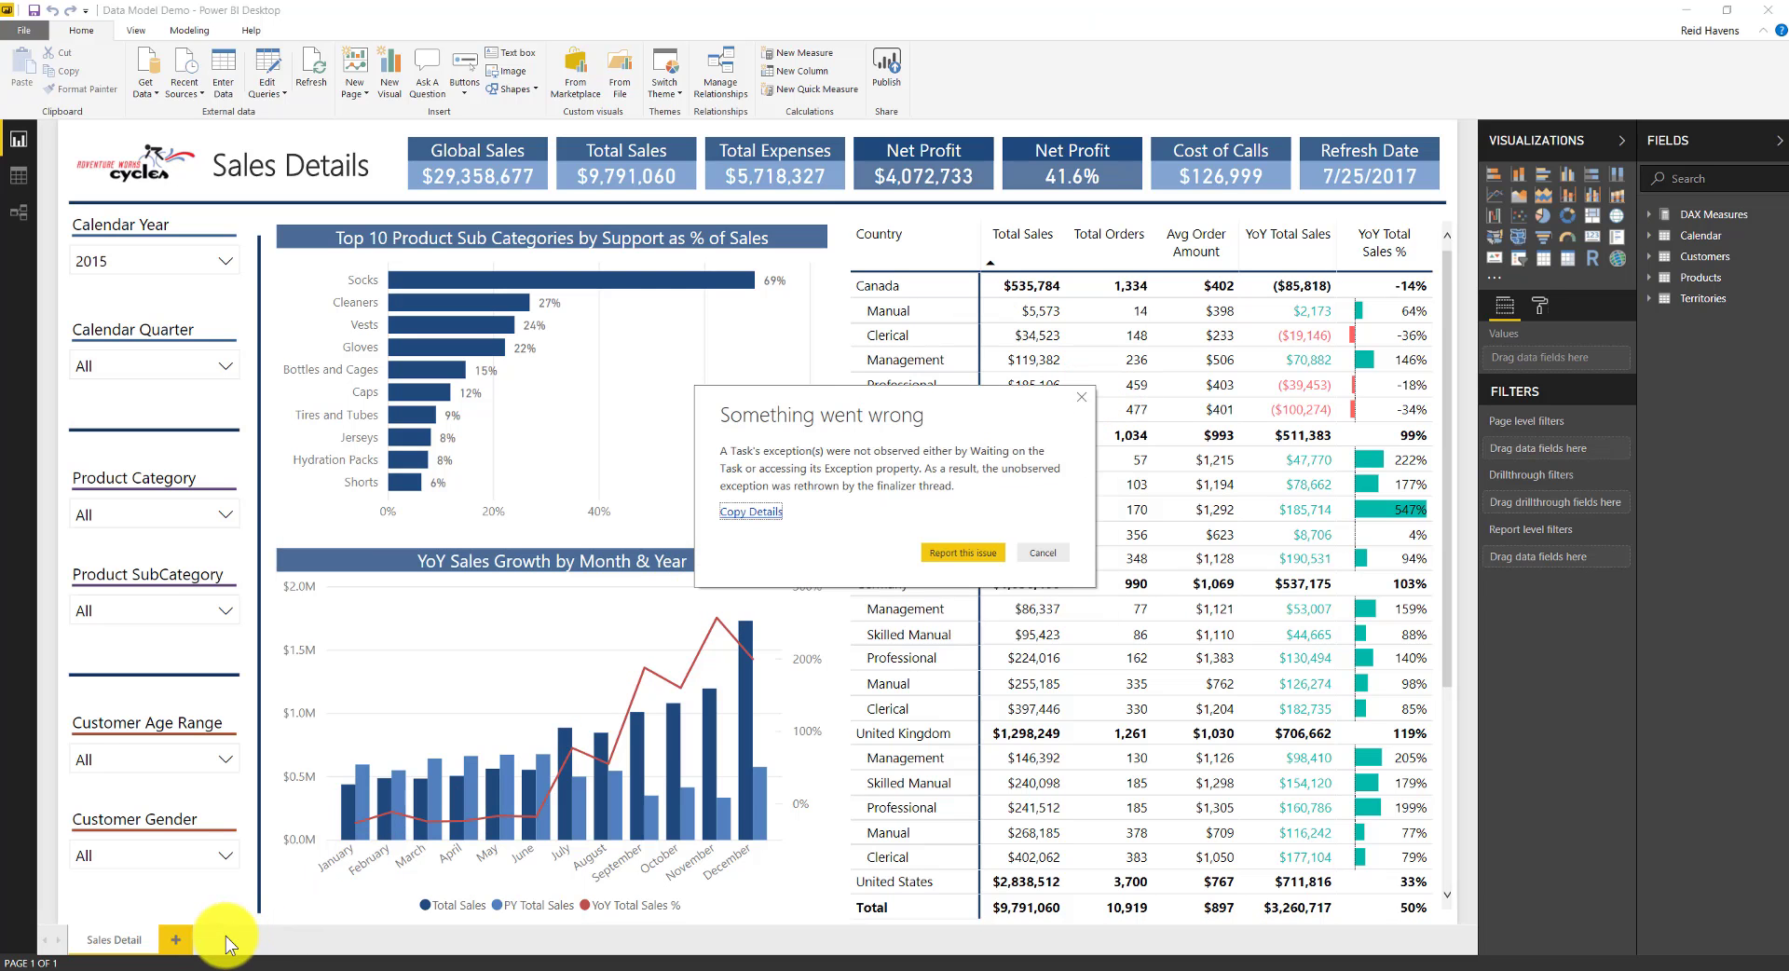
{"action": "left_click", "coordinate": [1040, 553]}
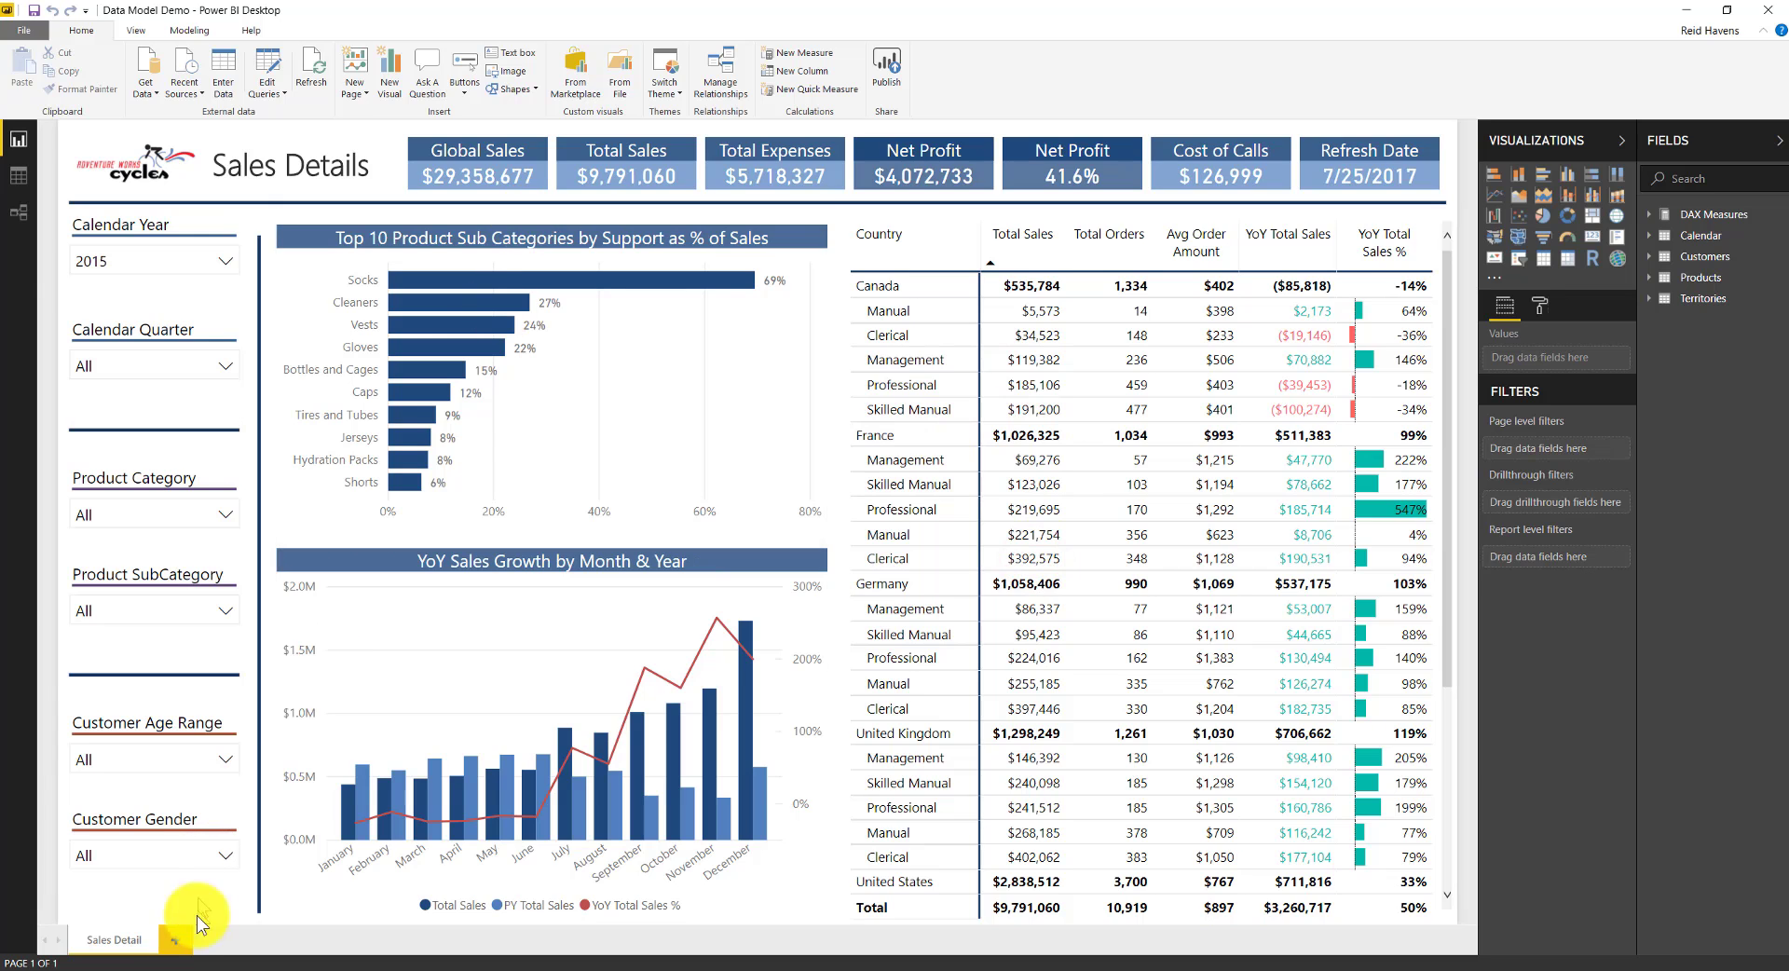
Add a blank page and delete the Sales Detail page
{"action": "left_click", "coordinate": [176, 941]}
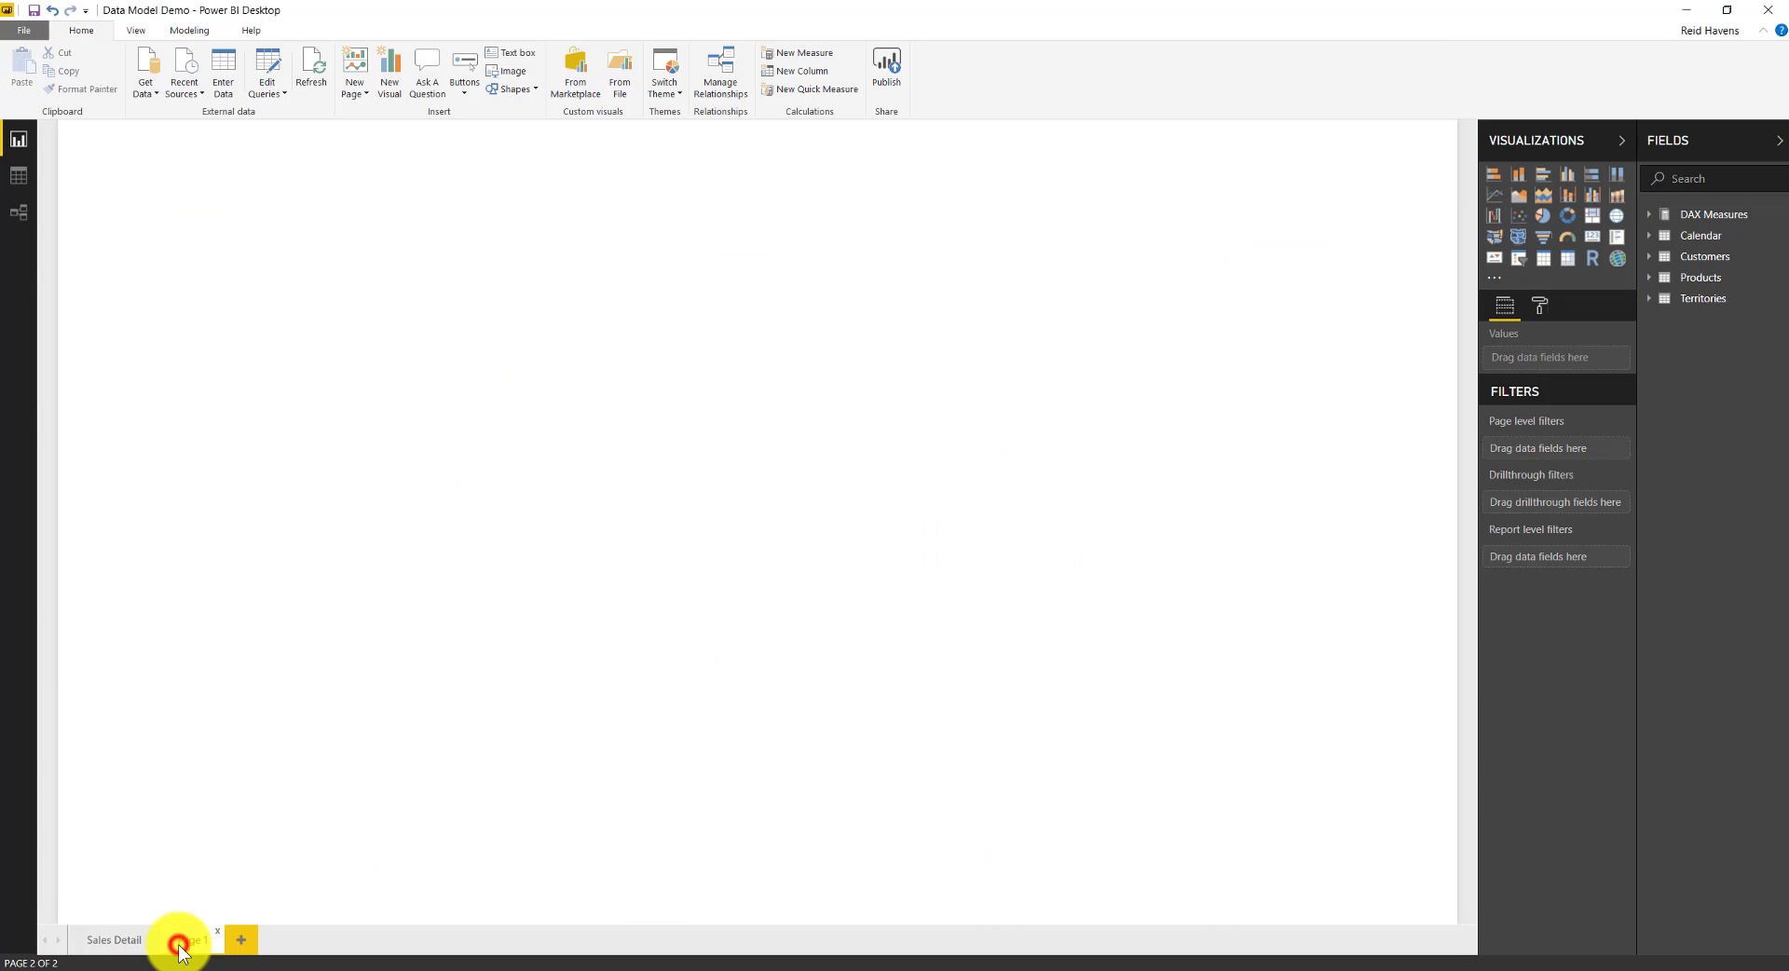
{"action": "left_click", "coordinate": [128, 950]}
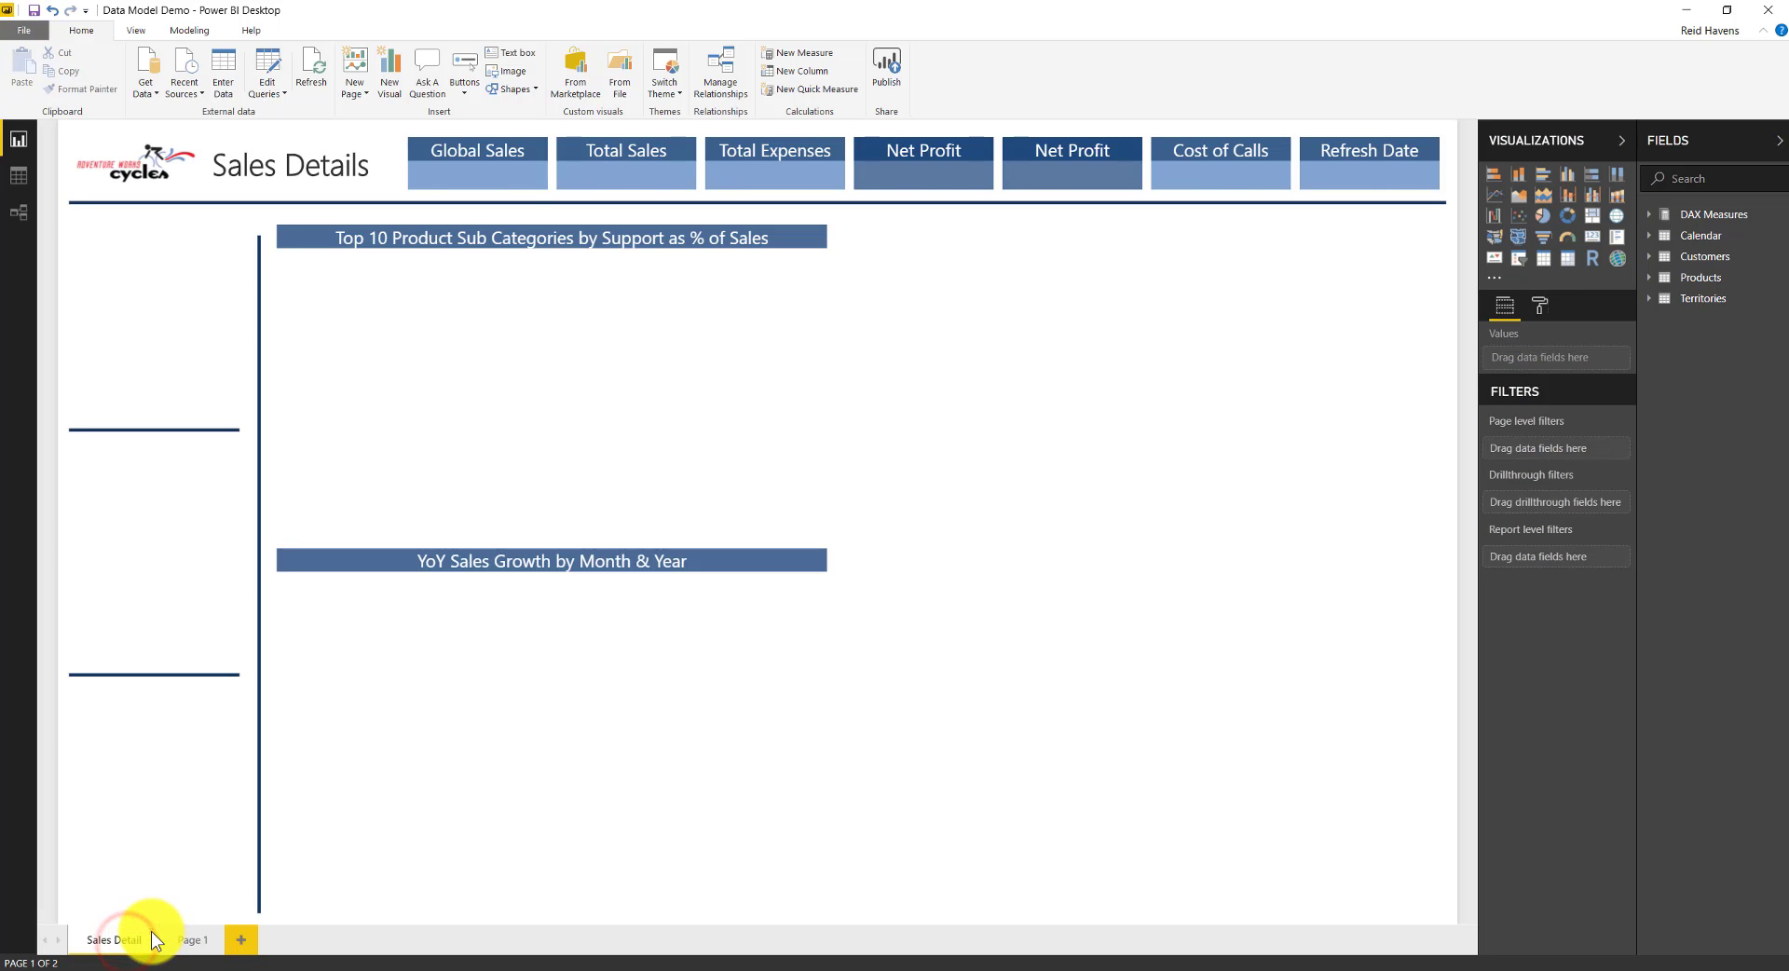
{"action": "left_click", "coordinate": [151, 931]}
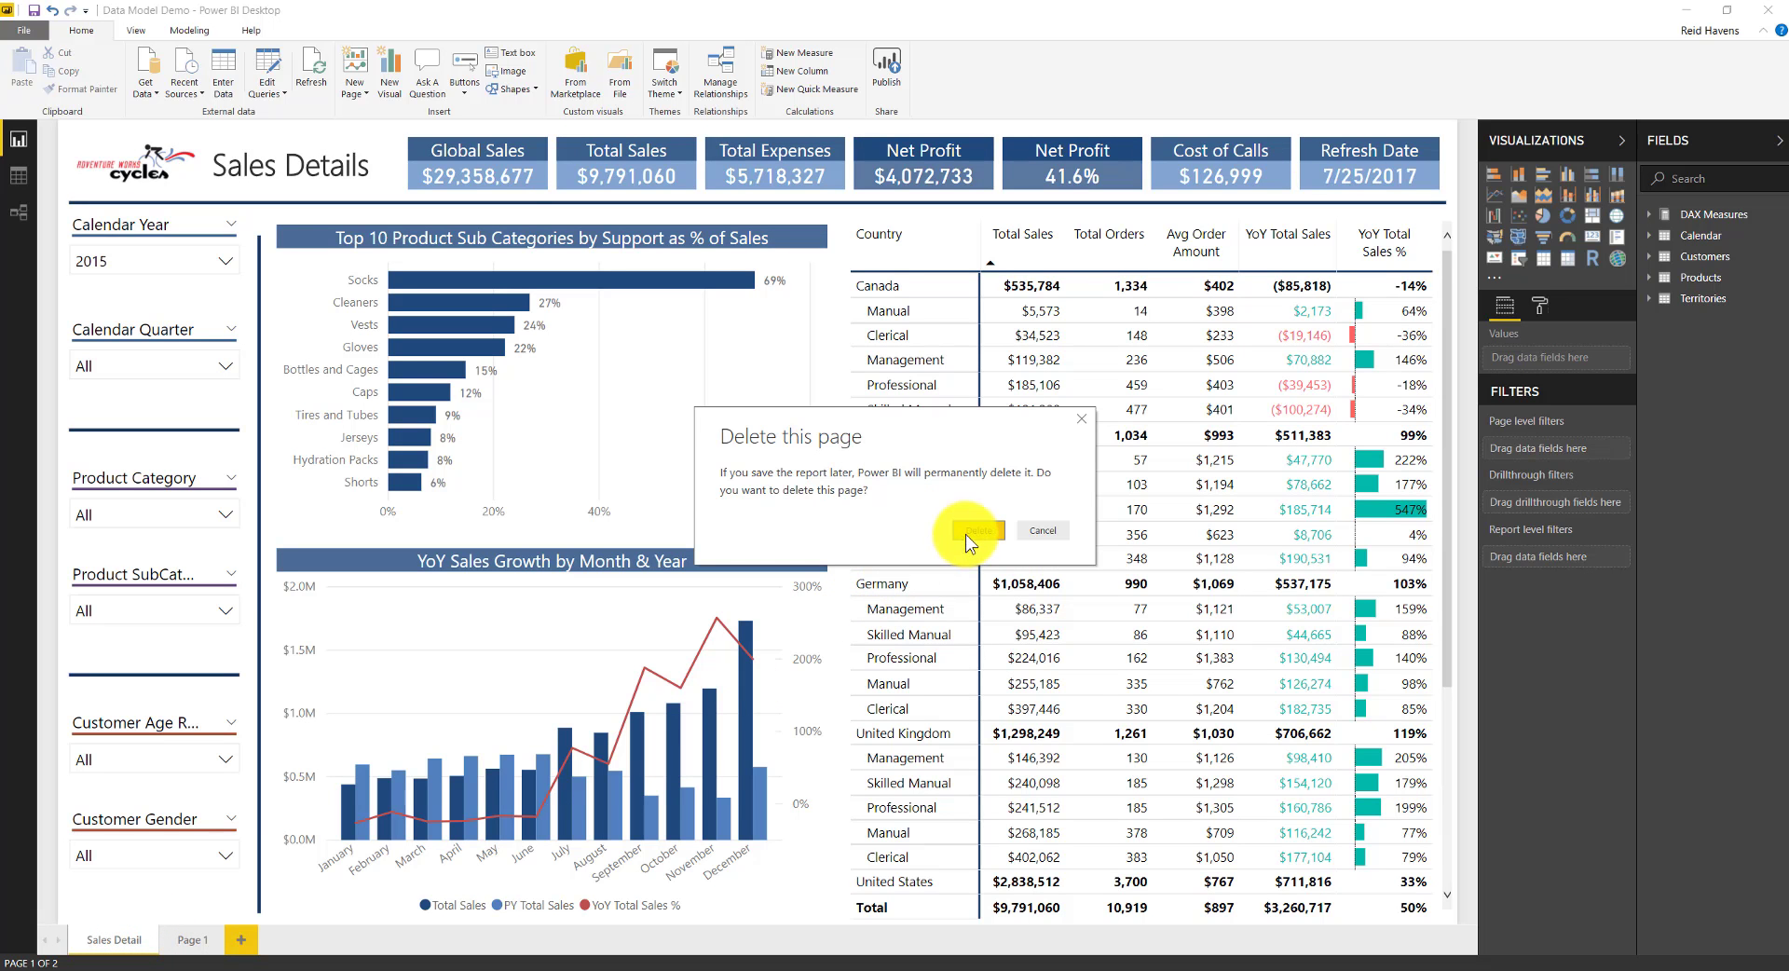
{"action": "left_click", "coordinate": [976, 530]}
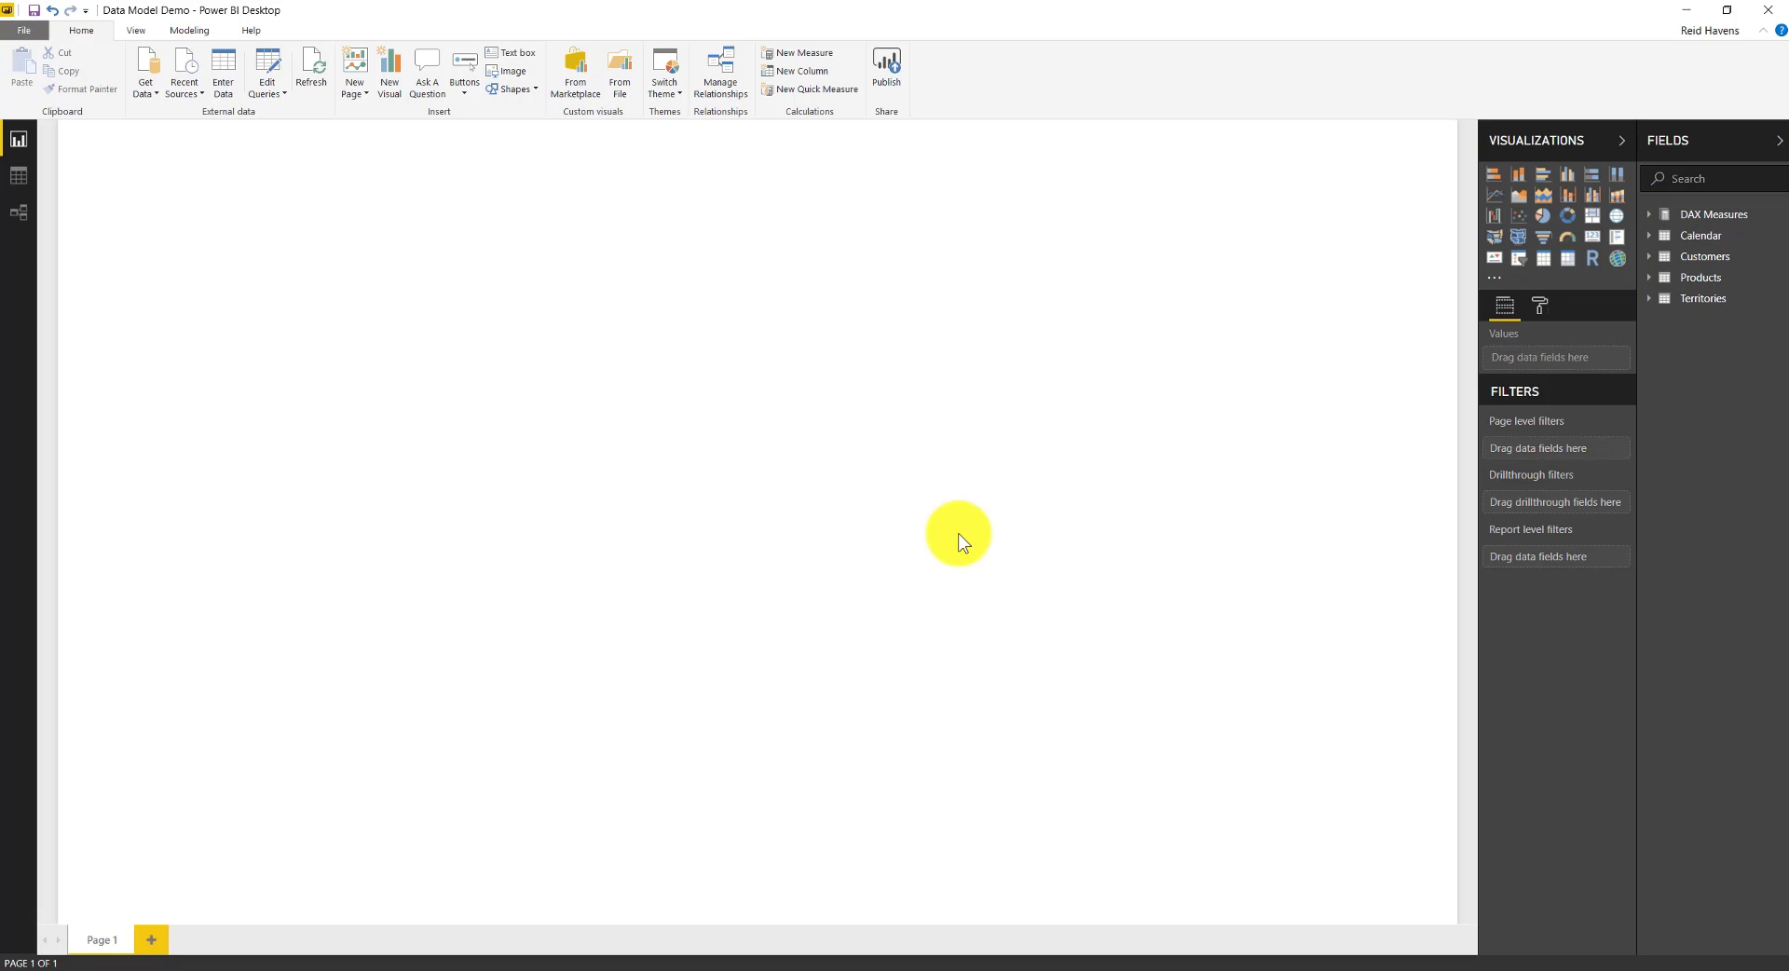
Review the table relationships in Model view, then start publishing the blank report
{"action": "left_click", "coordinate": [18, 212]}
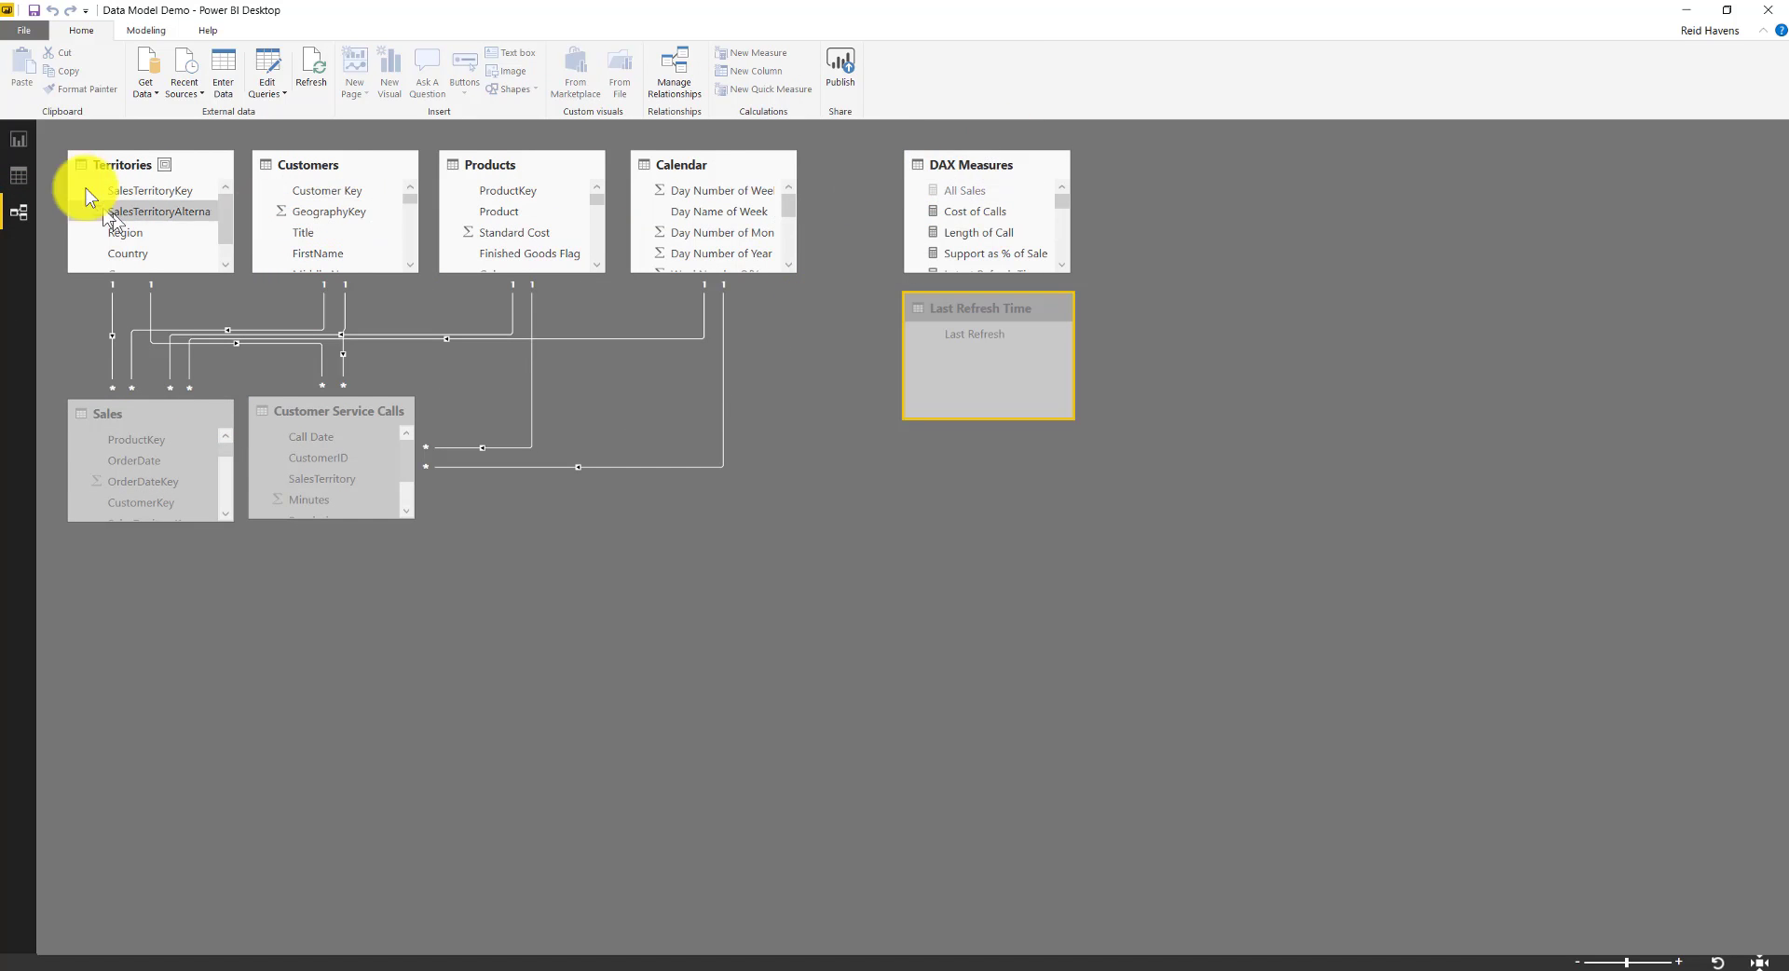
{"action": "left_click", "coordinate": [18, 139]}
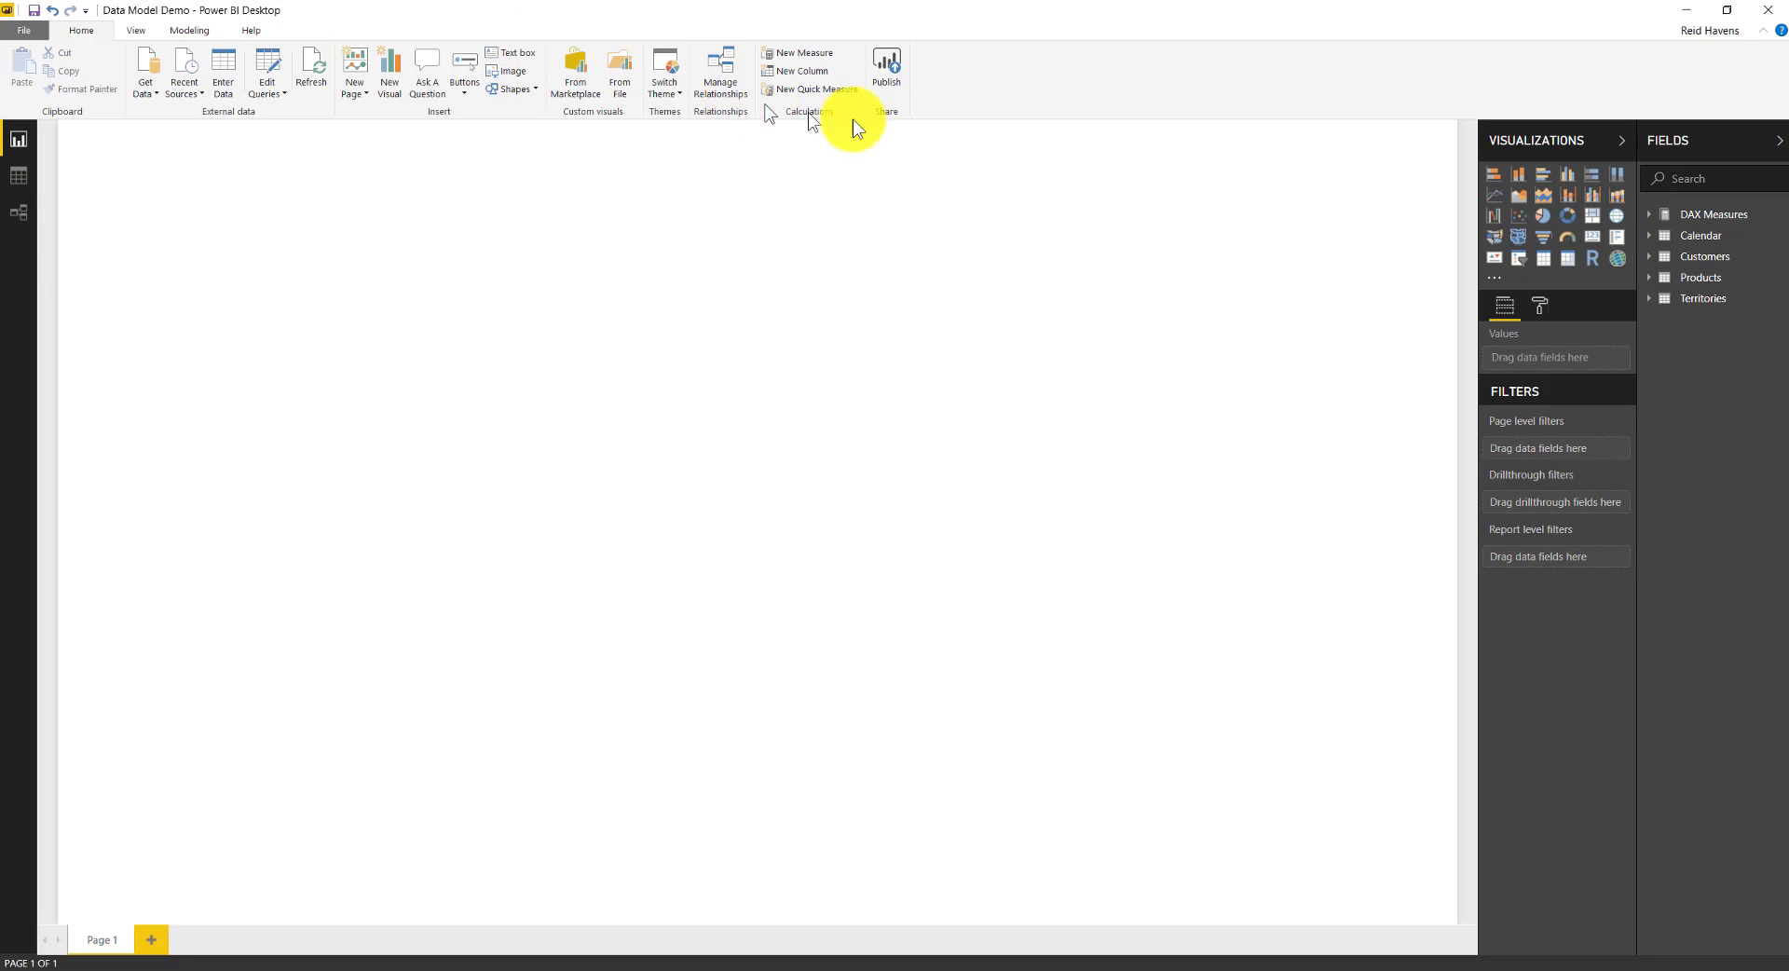
{"action": "left_click", "coordinate": [884, 81]}
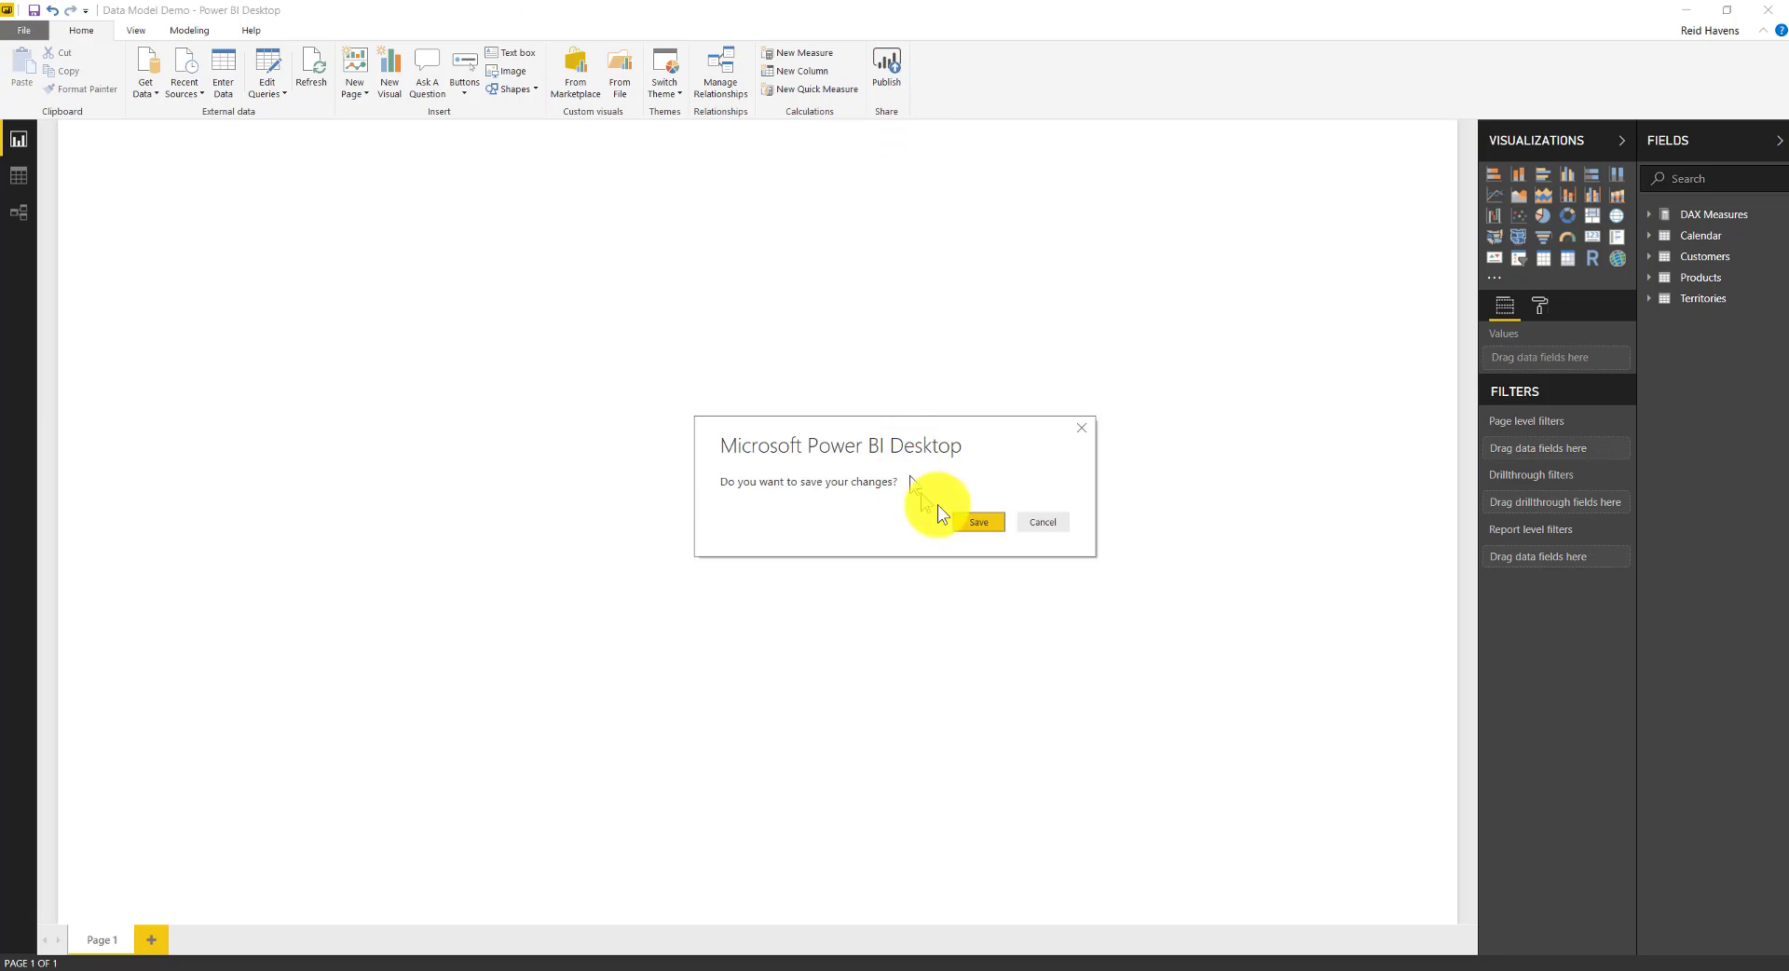
Save changes and publish Data Model Demo to My workspace, acknowledging the success message
{"action": "left_click", "coordinate": [988, 521]}
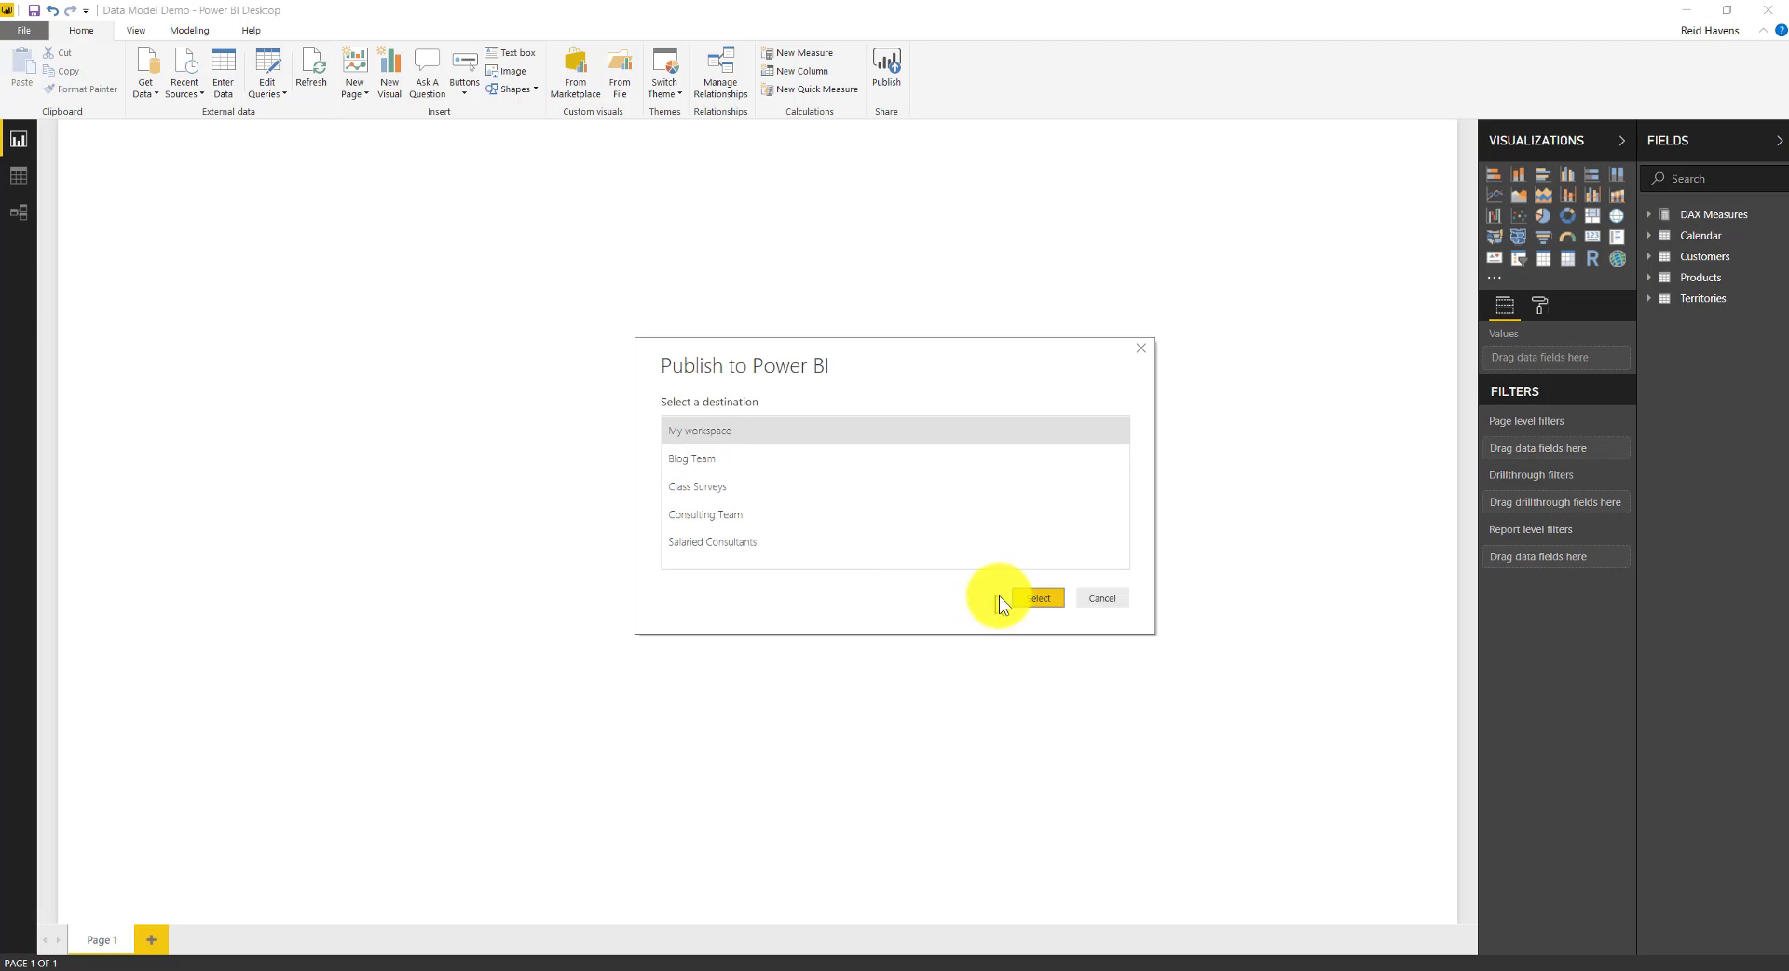
{"action": "left_click", "coordinate": [1034, 598]}
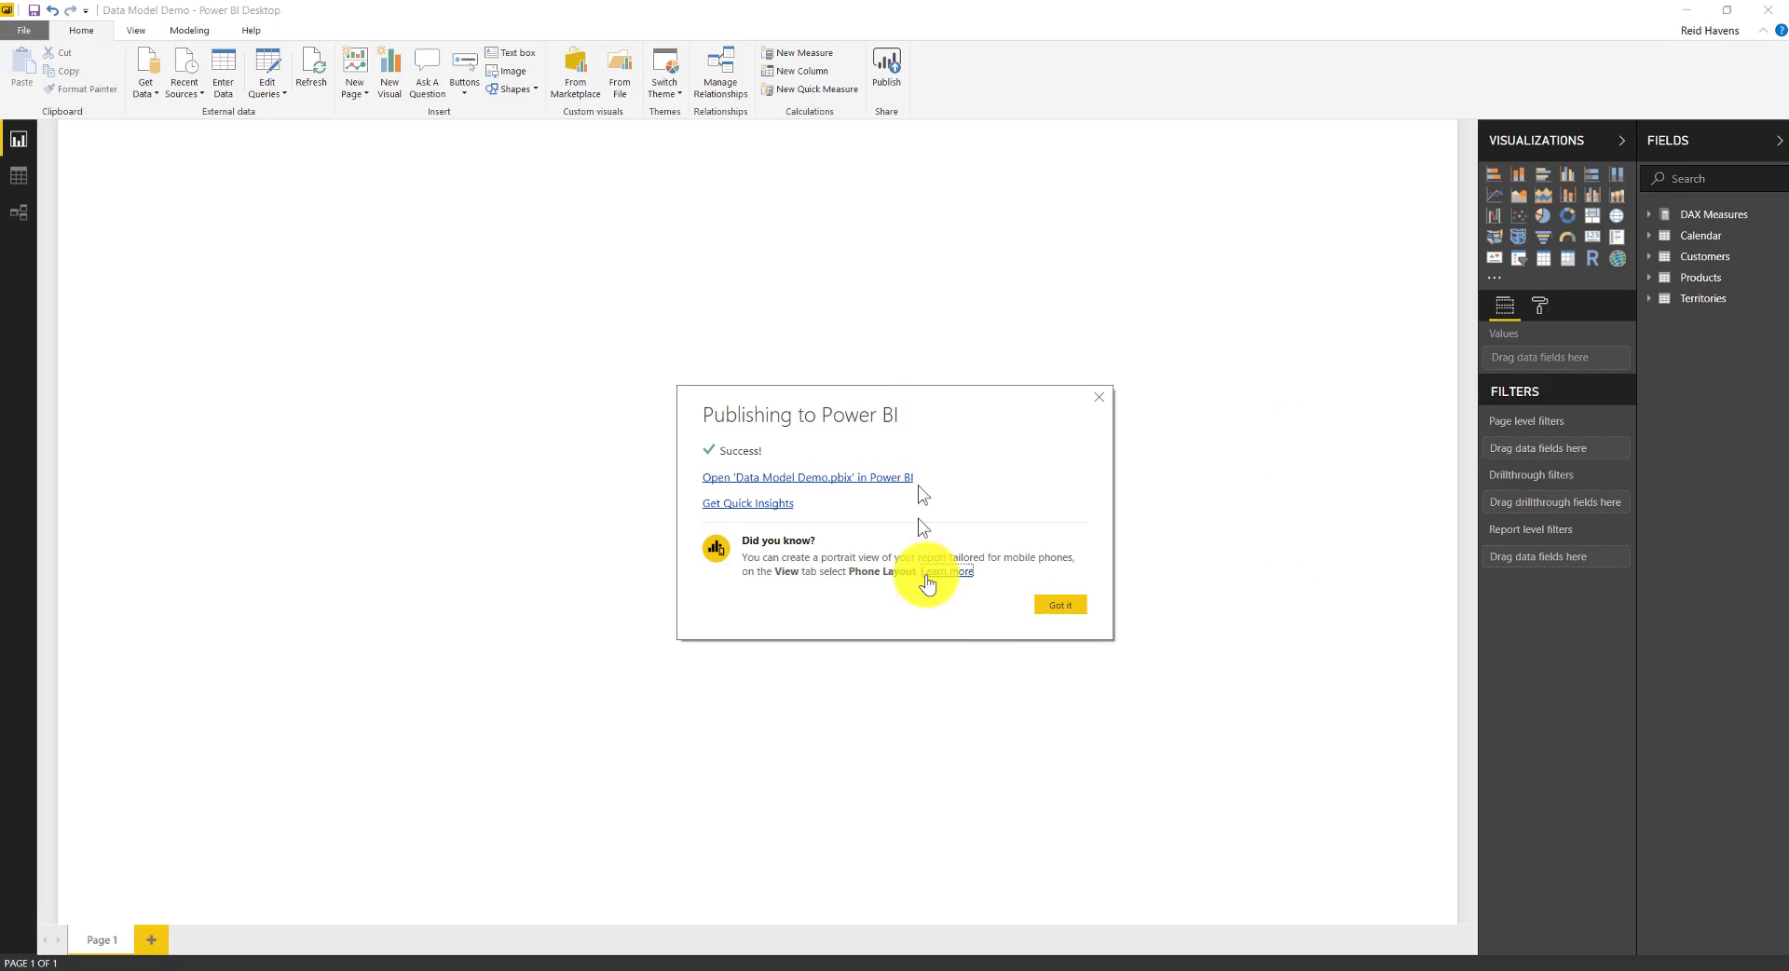
{"action": "left_click", "coordinate": [1057, 606]}
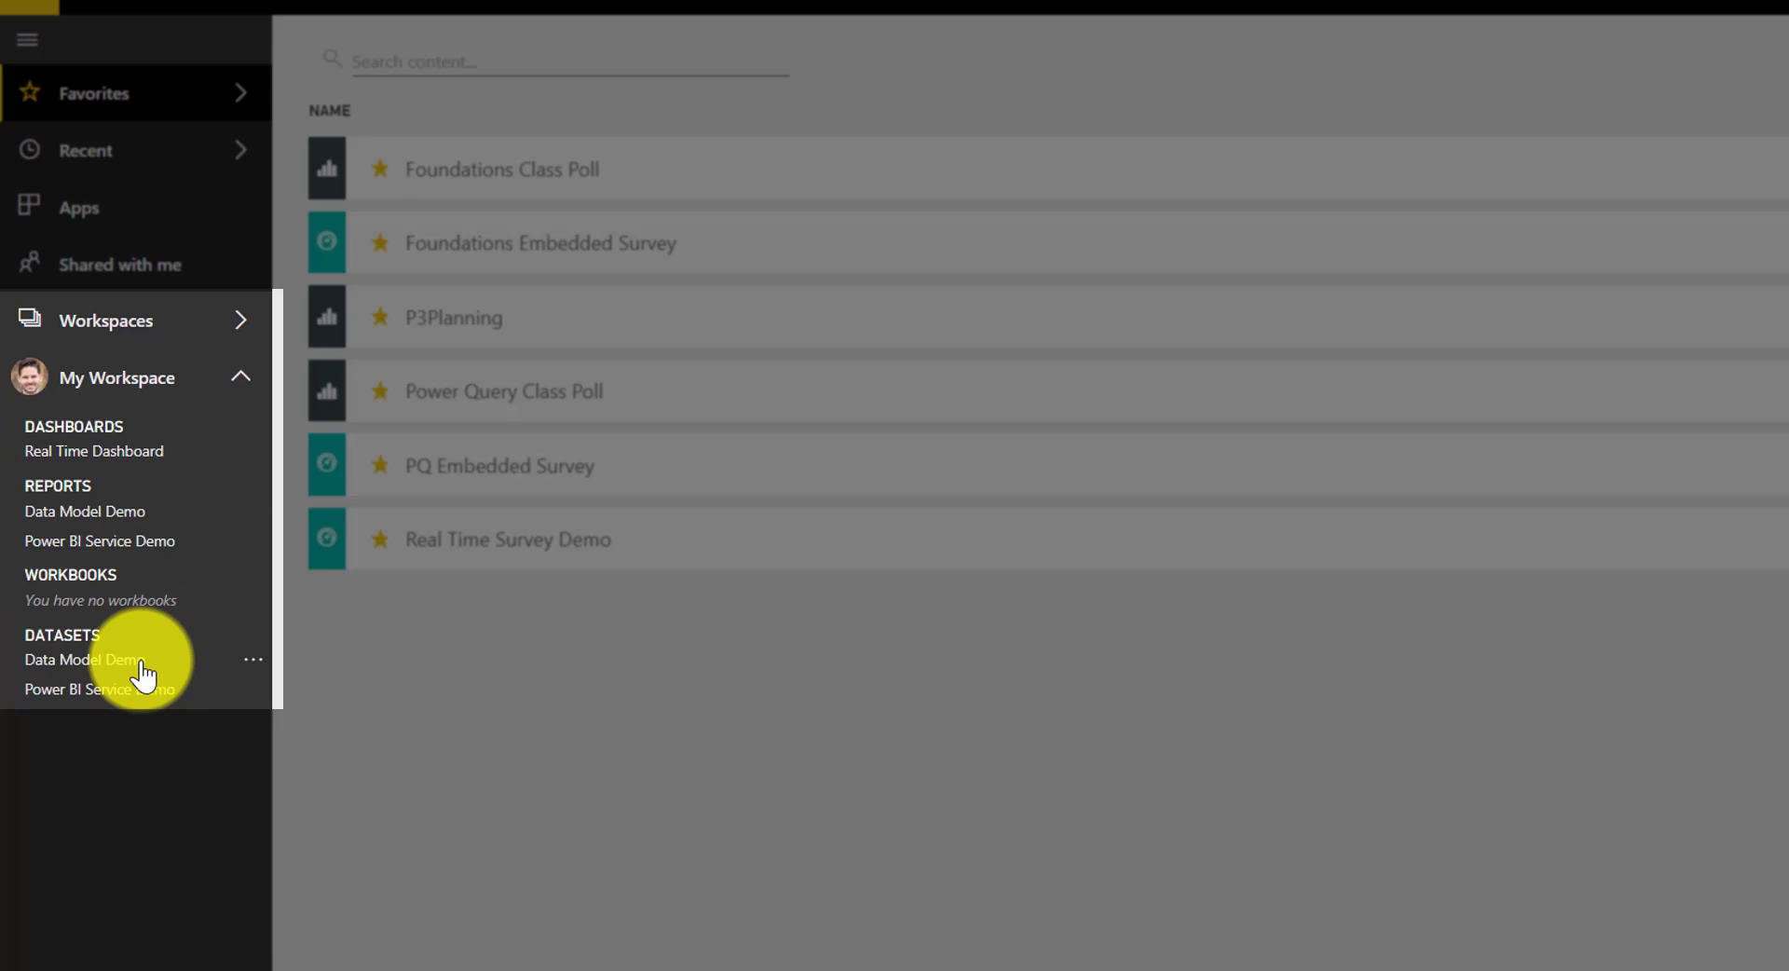
Delete the Data Model Demo report from My Workspace and open its dataset on a blank canvas
{"action": "left_click", "coordinate": [135, 528]}
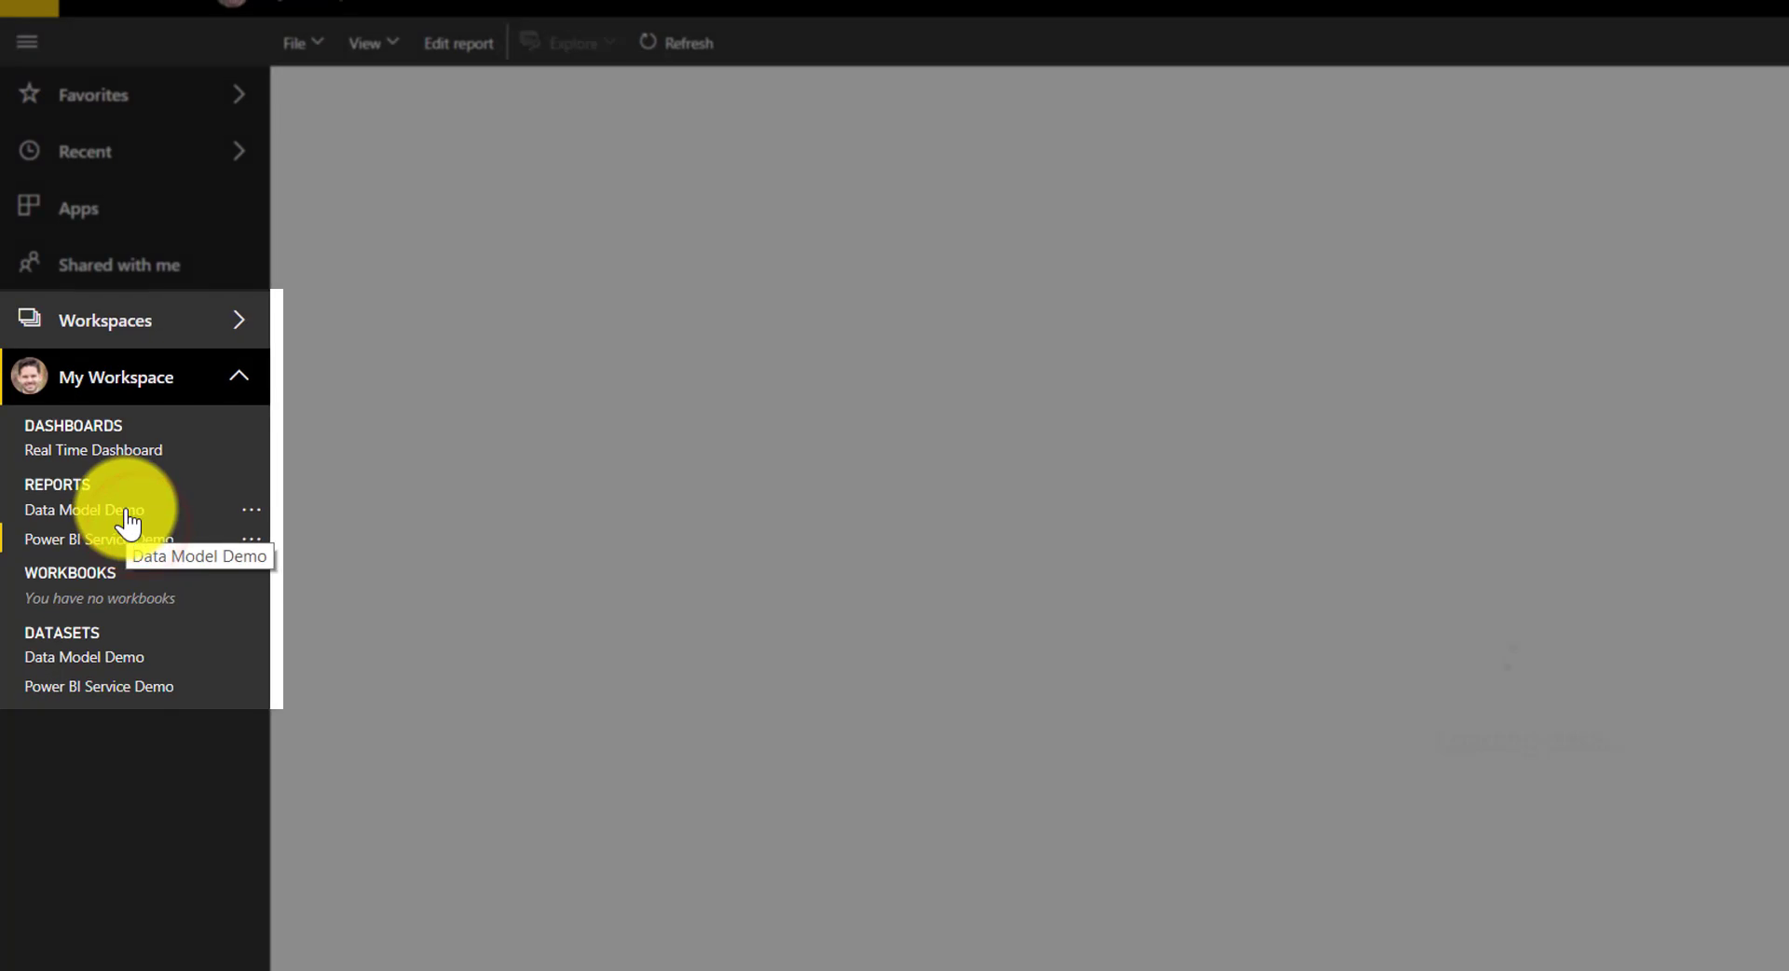
{"action": "left_click", "coordinate": [127, 514]}
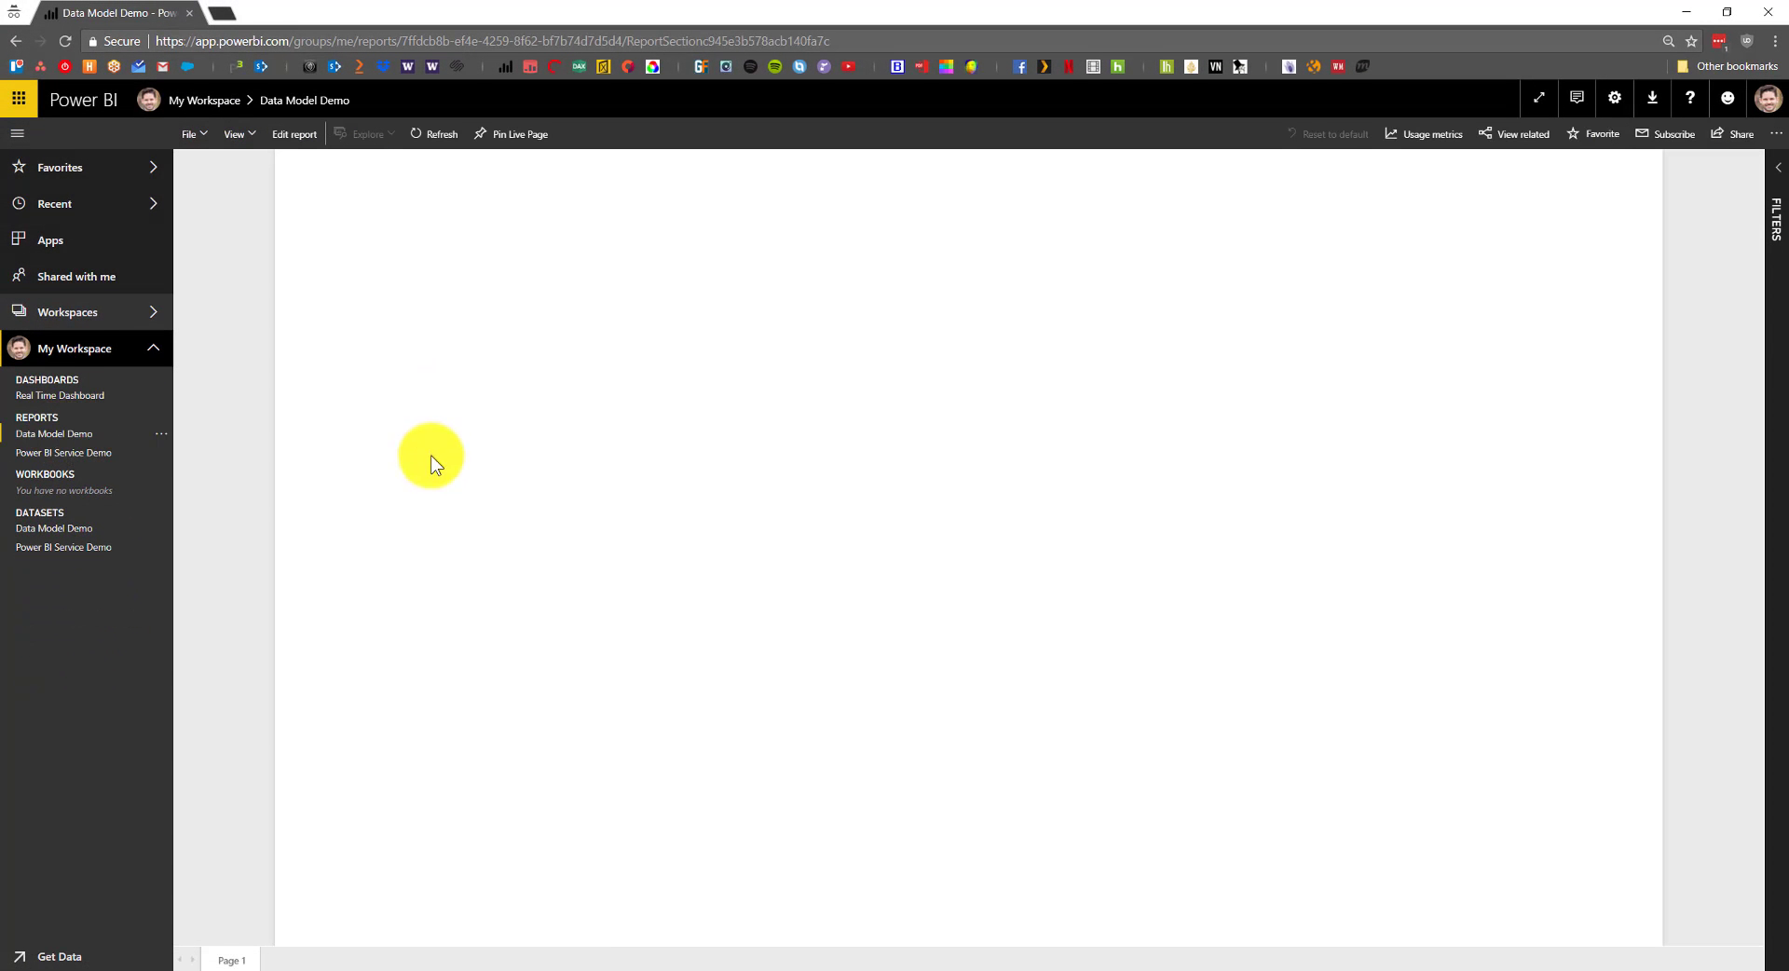
{"action": "left_click", "coordinate": [158, 432]}
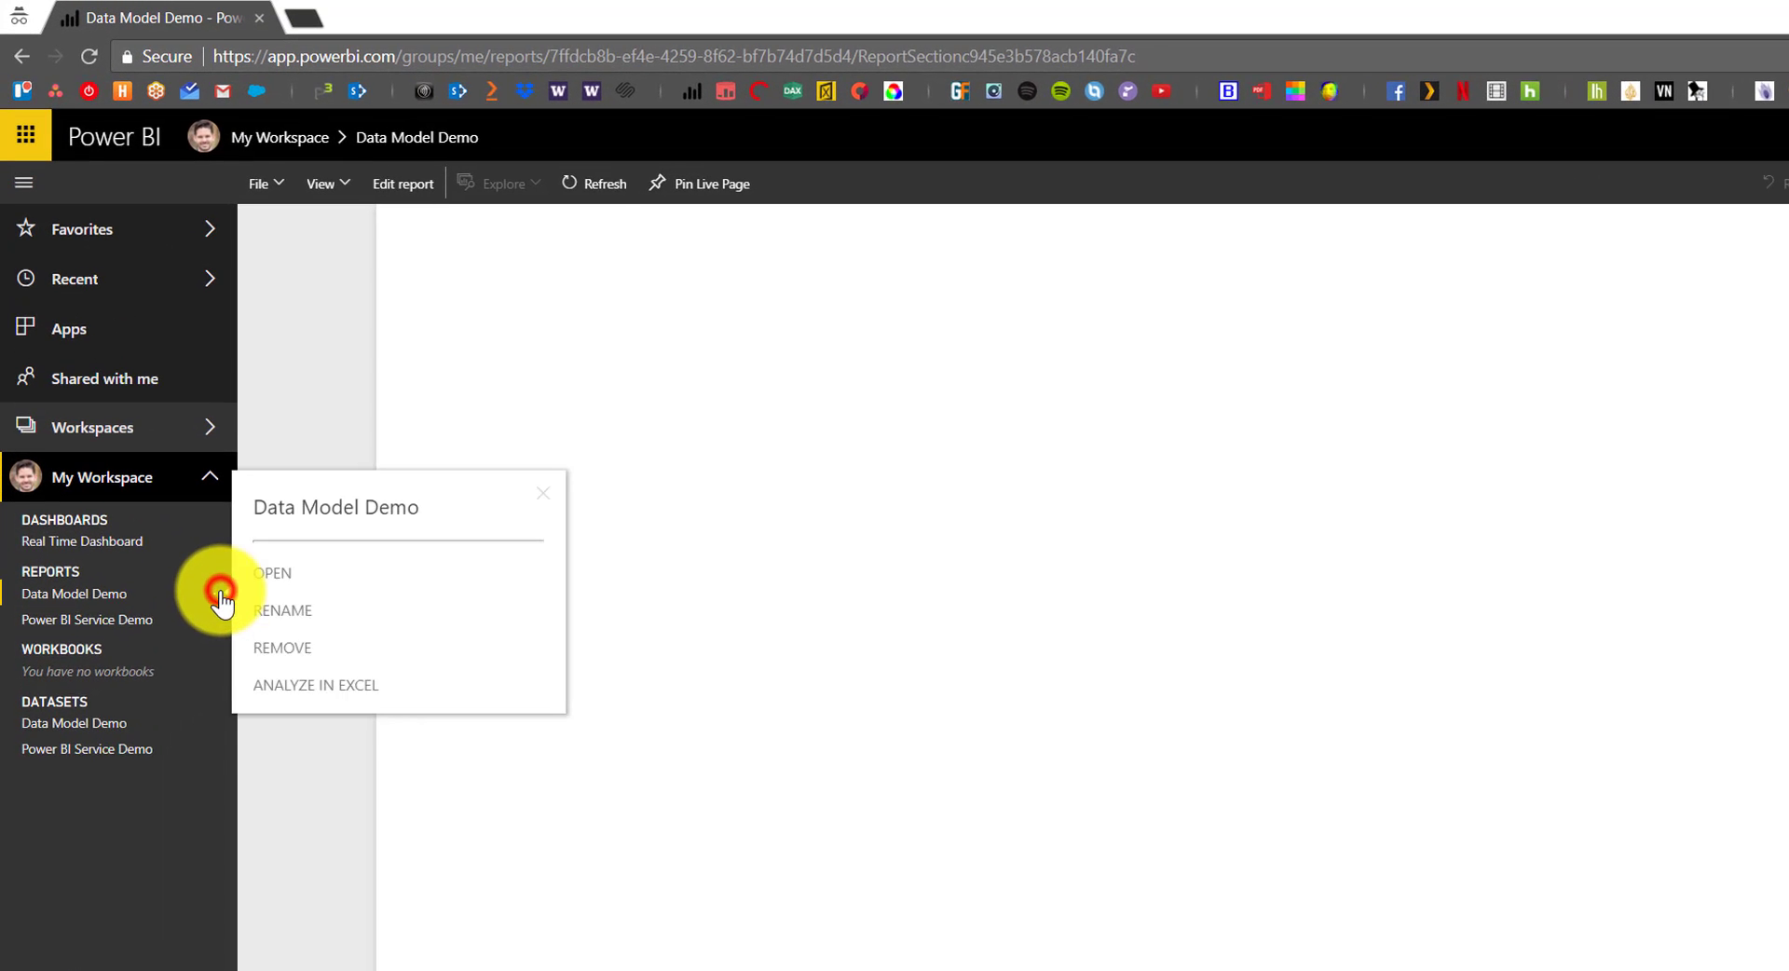
{"action": "left_click", "coordinate": [282, 648]}
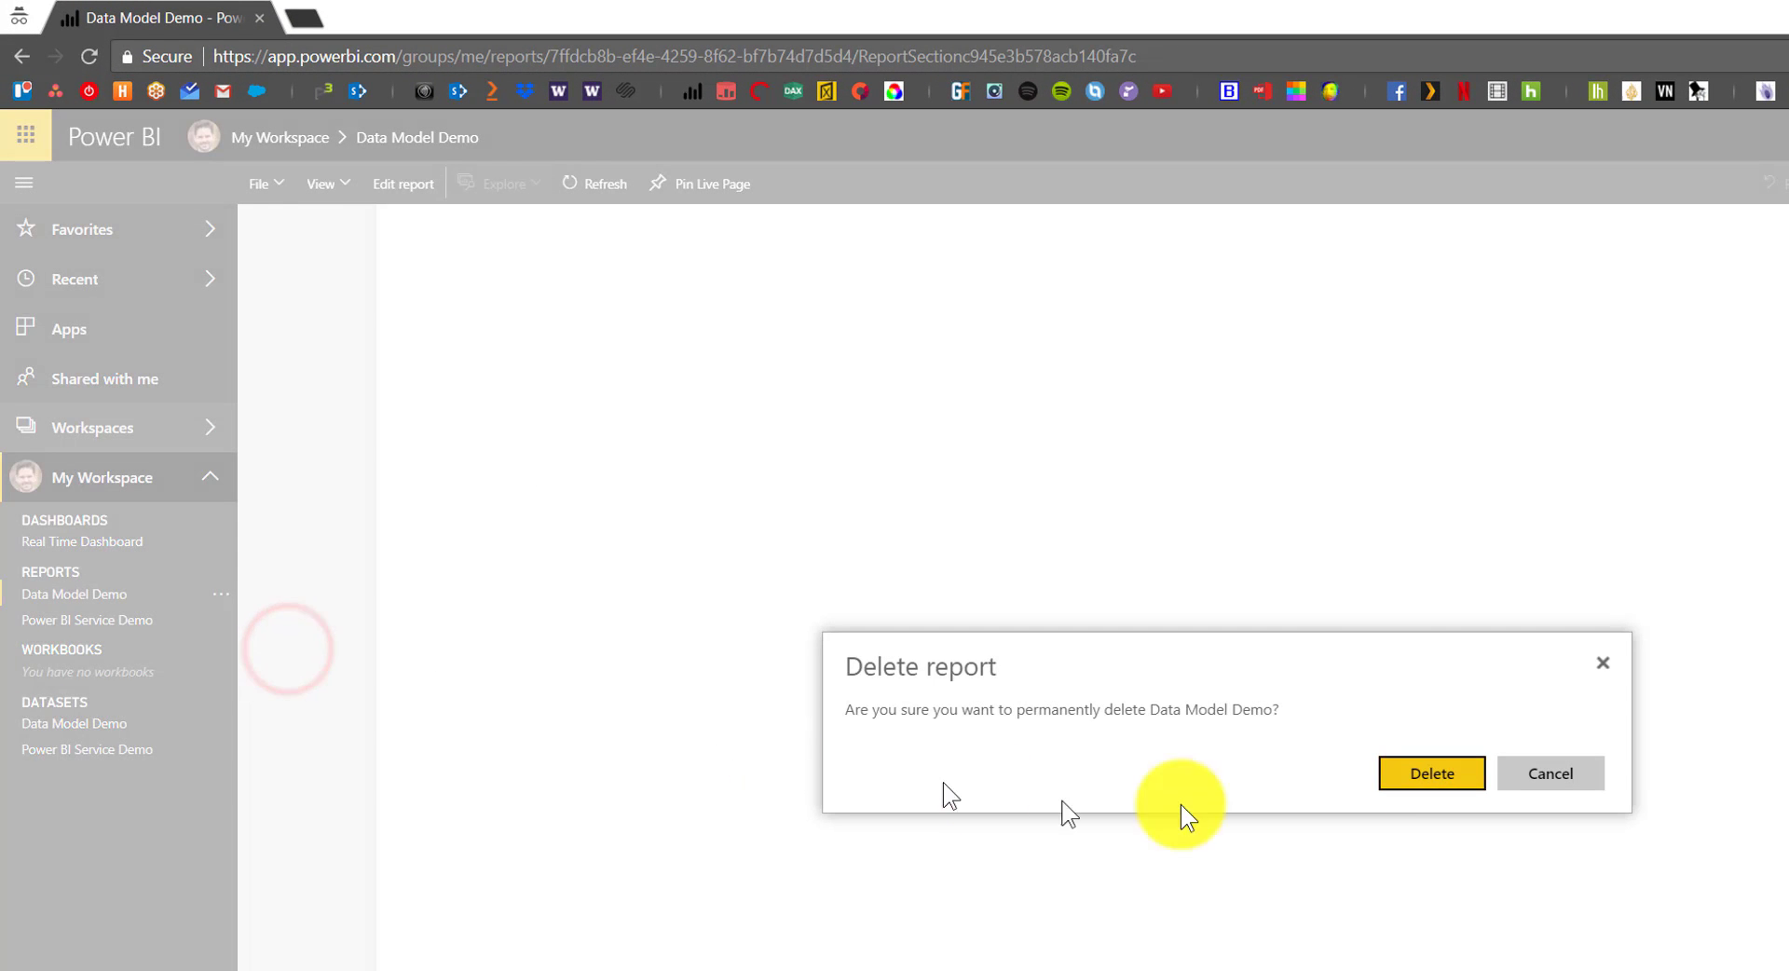
{"action": "left_click", "coordinate": [1421, 780]}
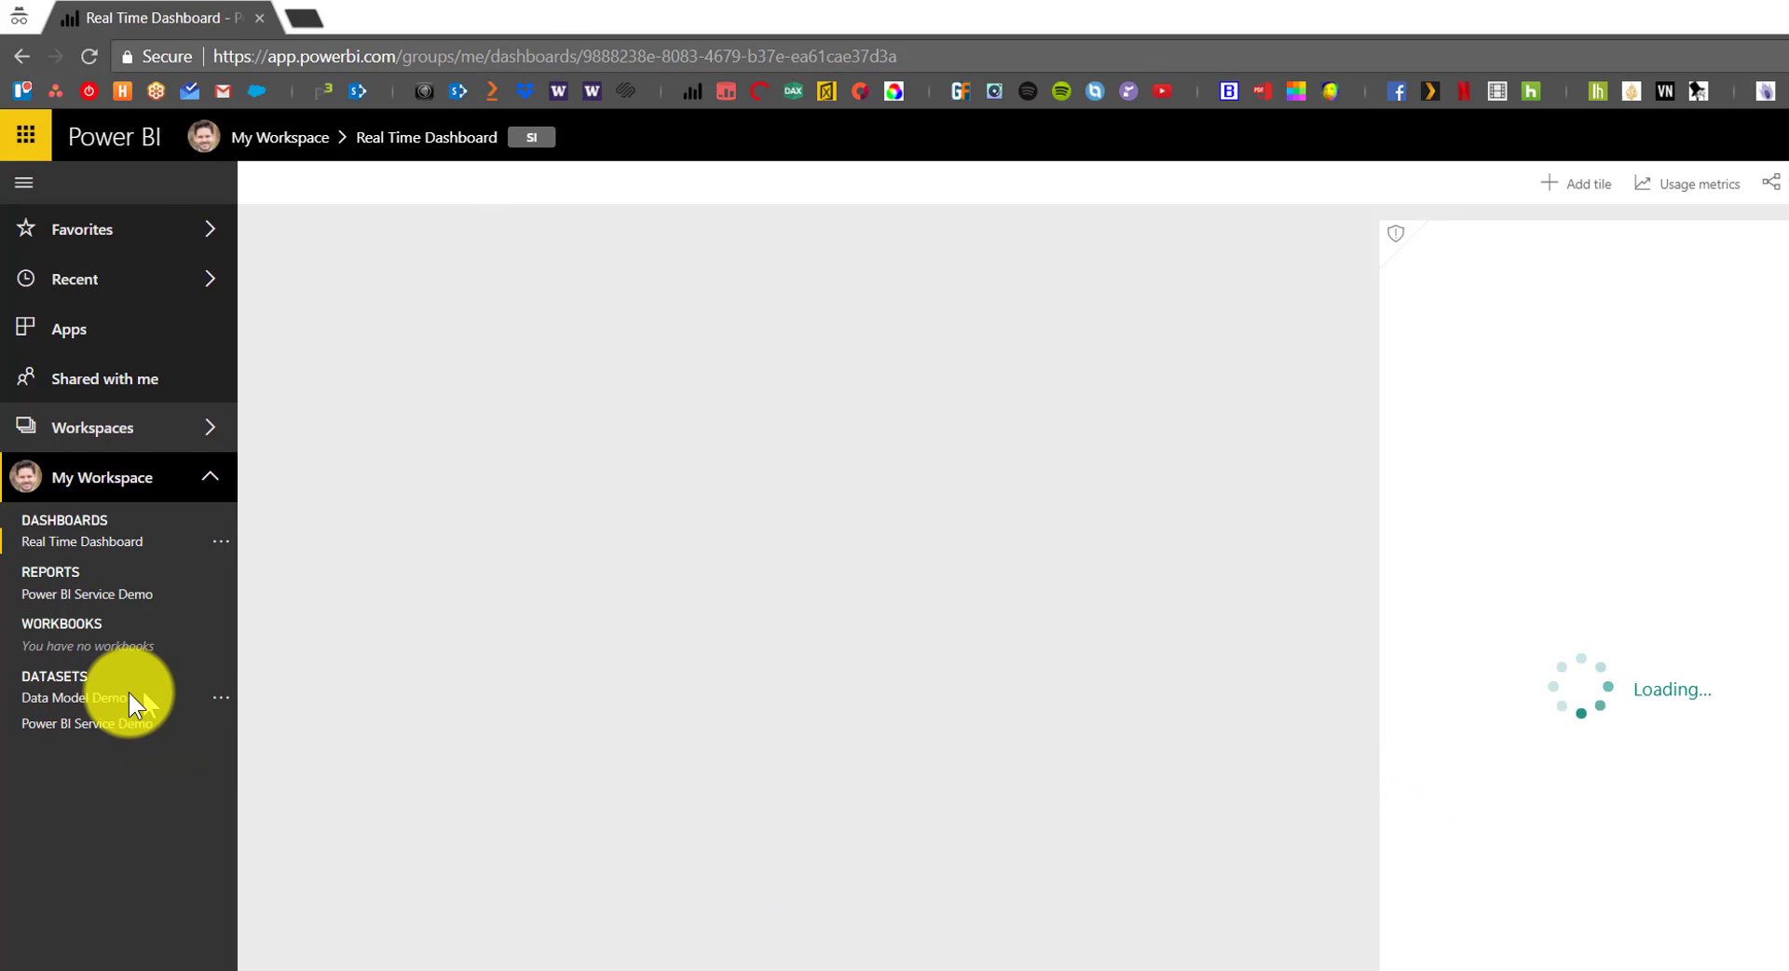
{"action": "left_click", "coordinate": [78, 701]}
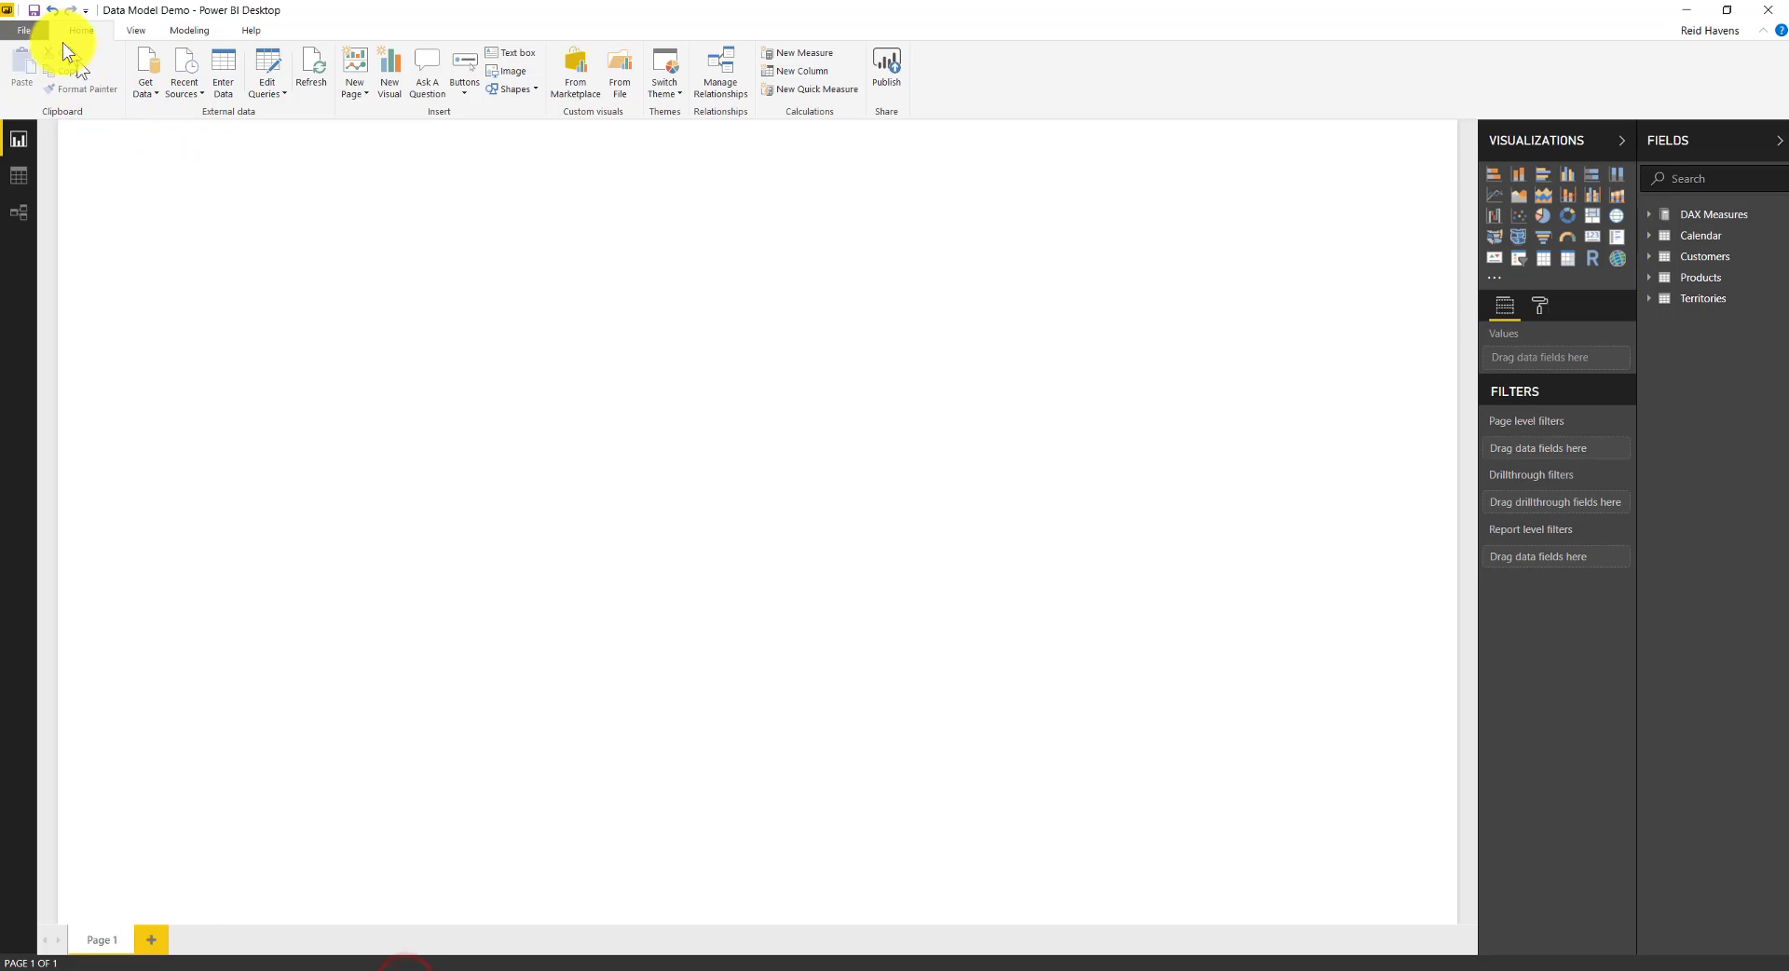
Open the recent file Power BI Service Demo.pbix
{"action": "left_click", "coordinate": [41, 32]}
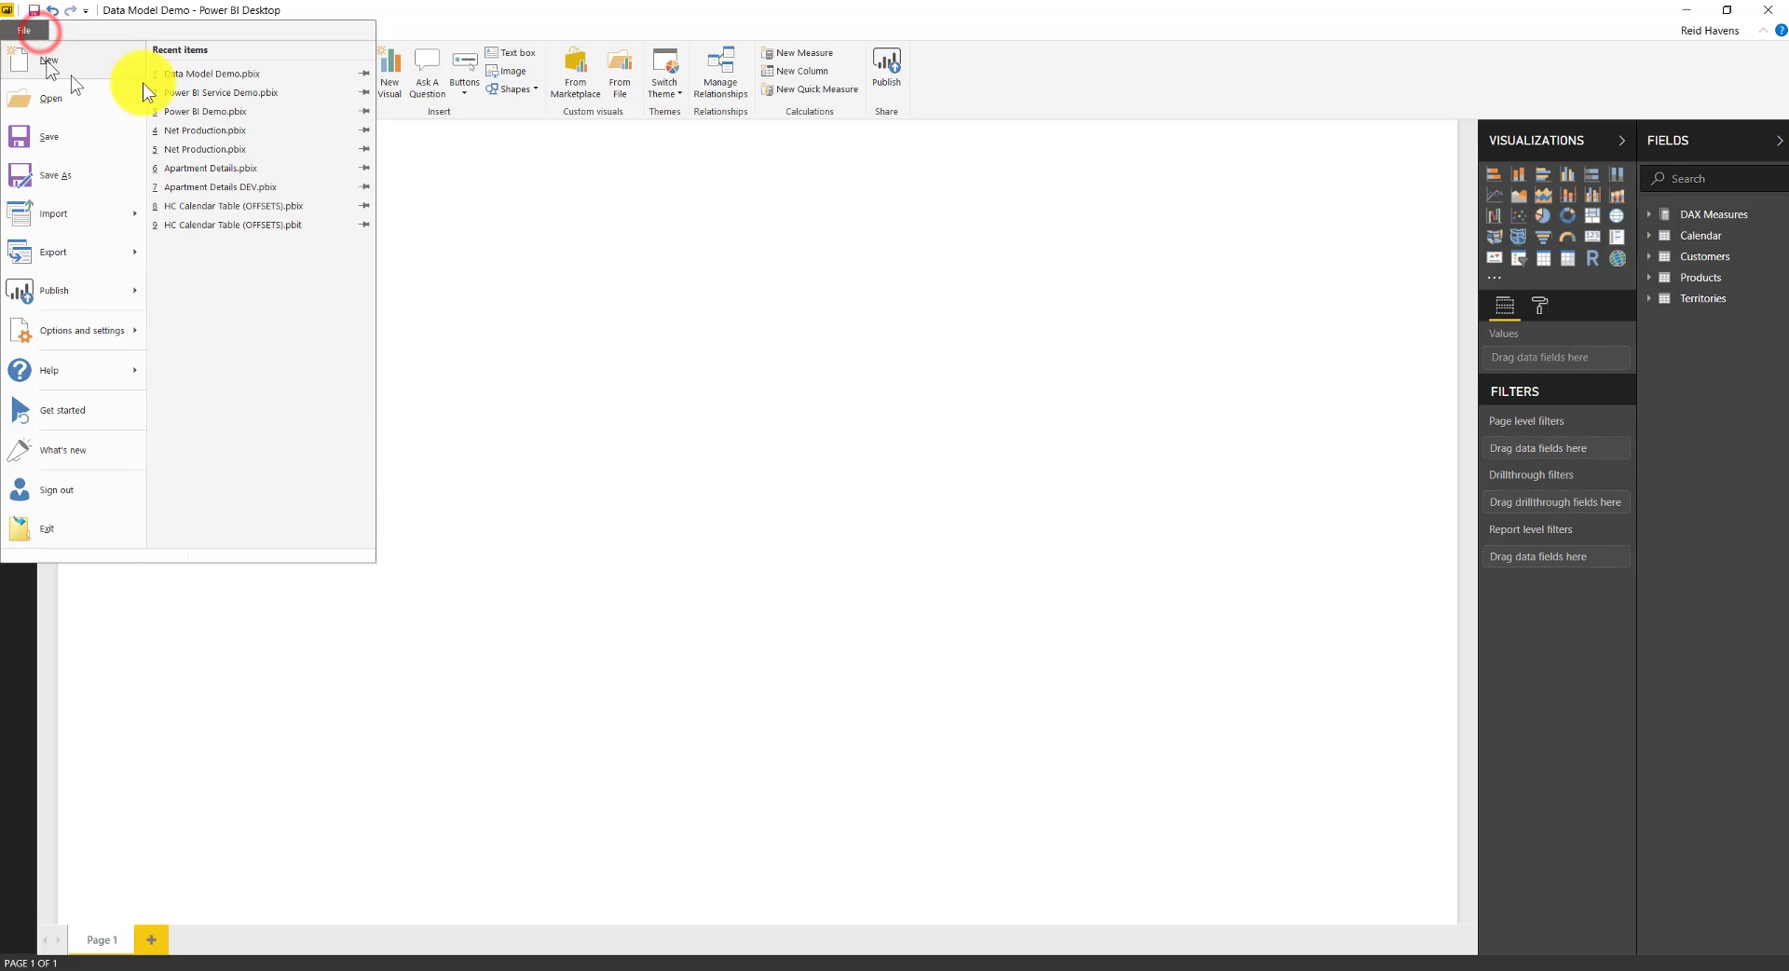
{"action": "left_click", "coordinate": [210, 92]}
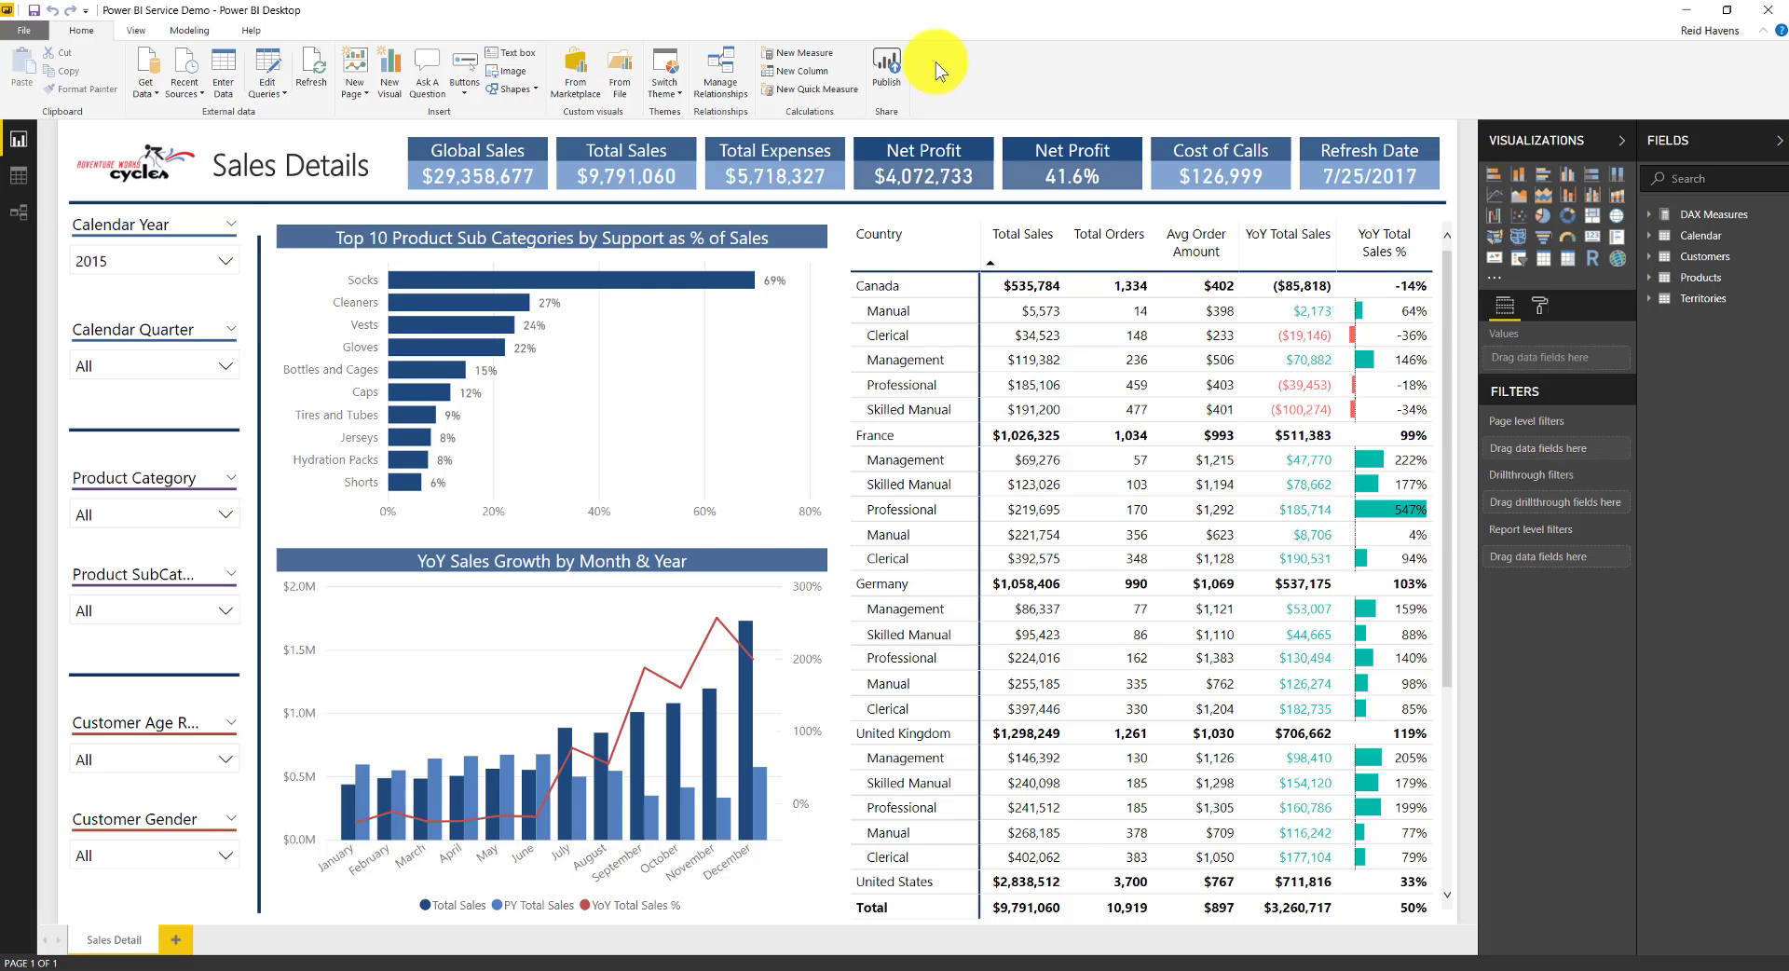
{"action": "left_click", "coordinate": [145, 79]}
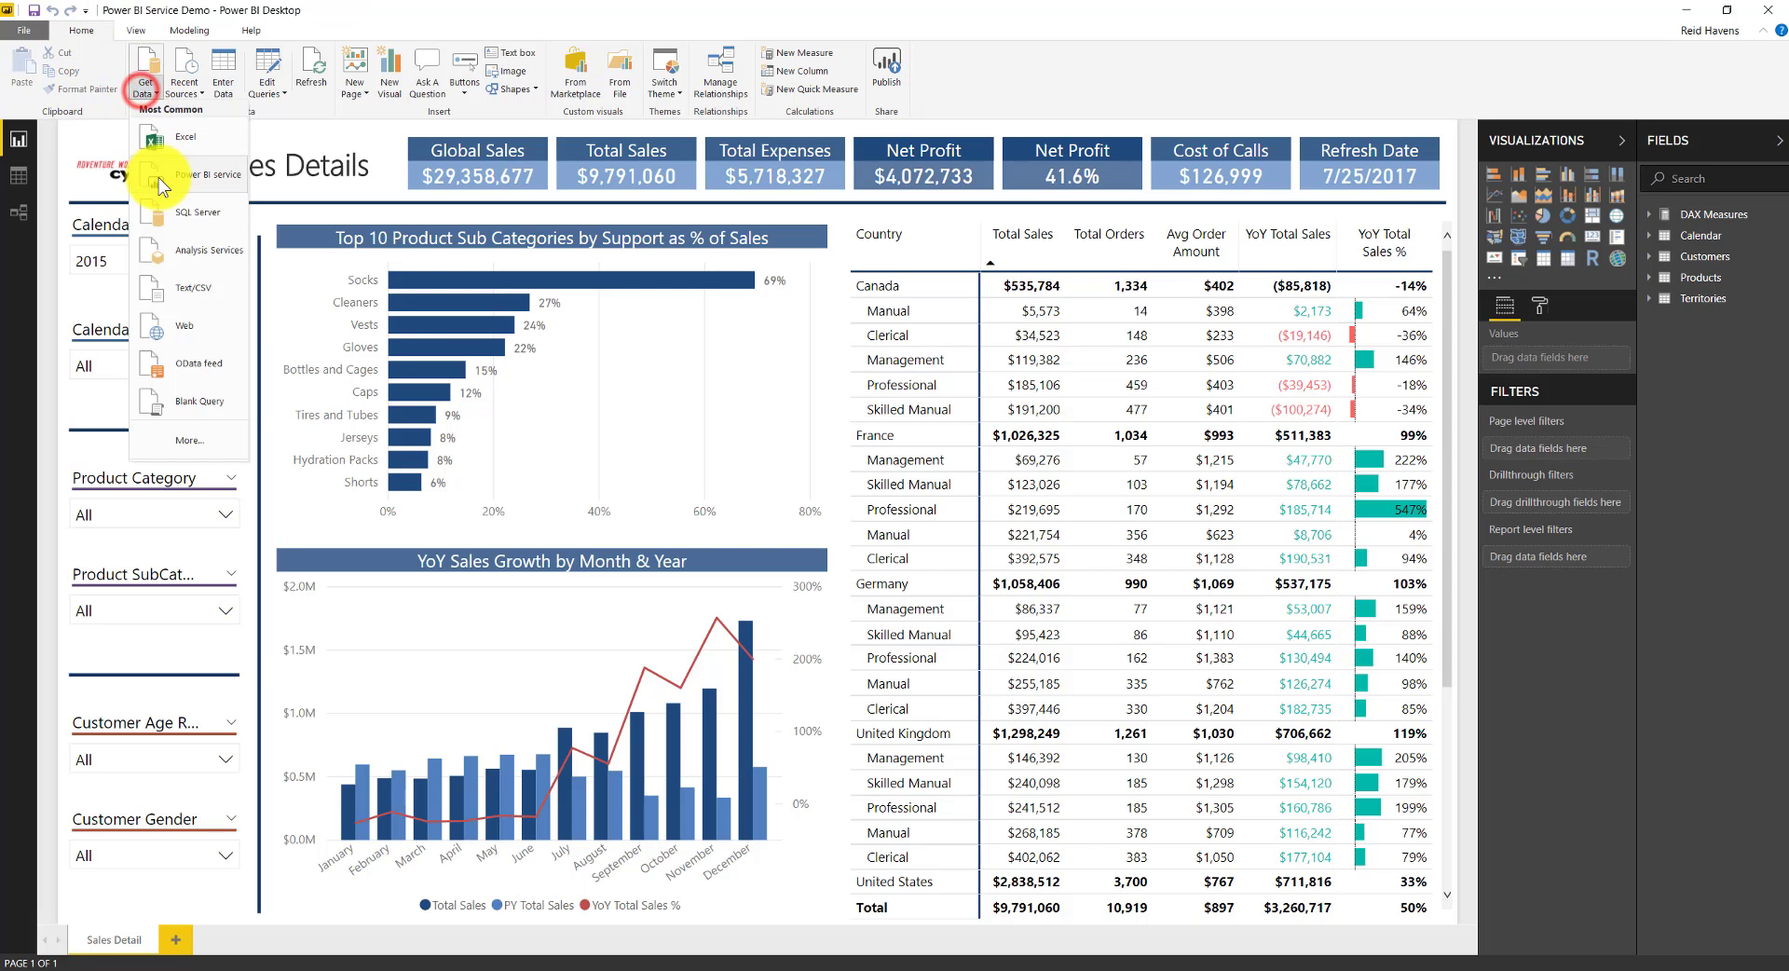
{"action": "left_click", "coordinate": [13, 121]}
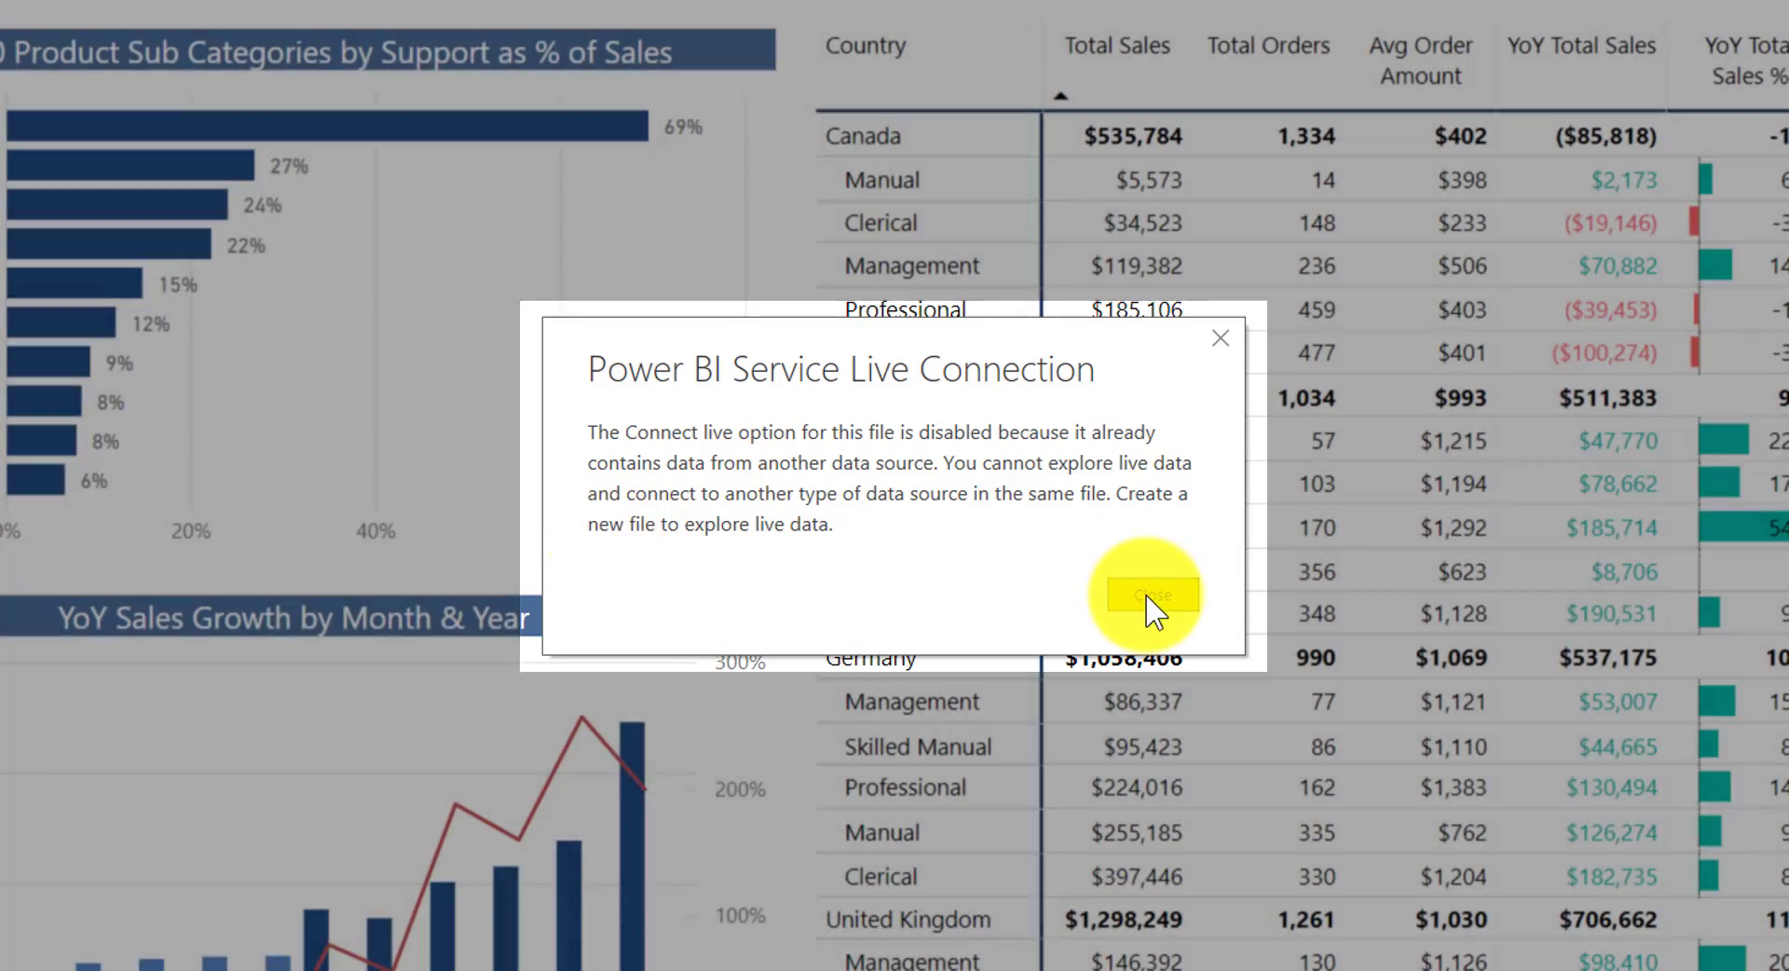
{"action": "left_click", "coordinate": [1153, 594]}
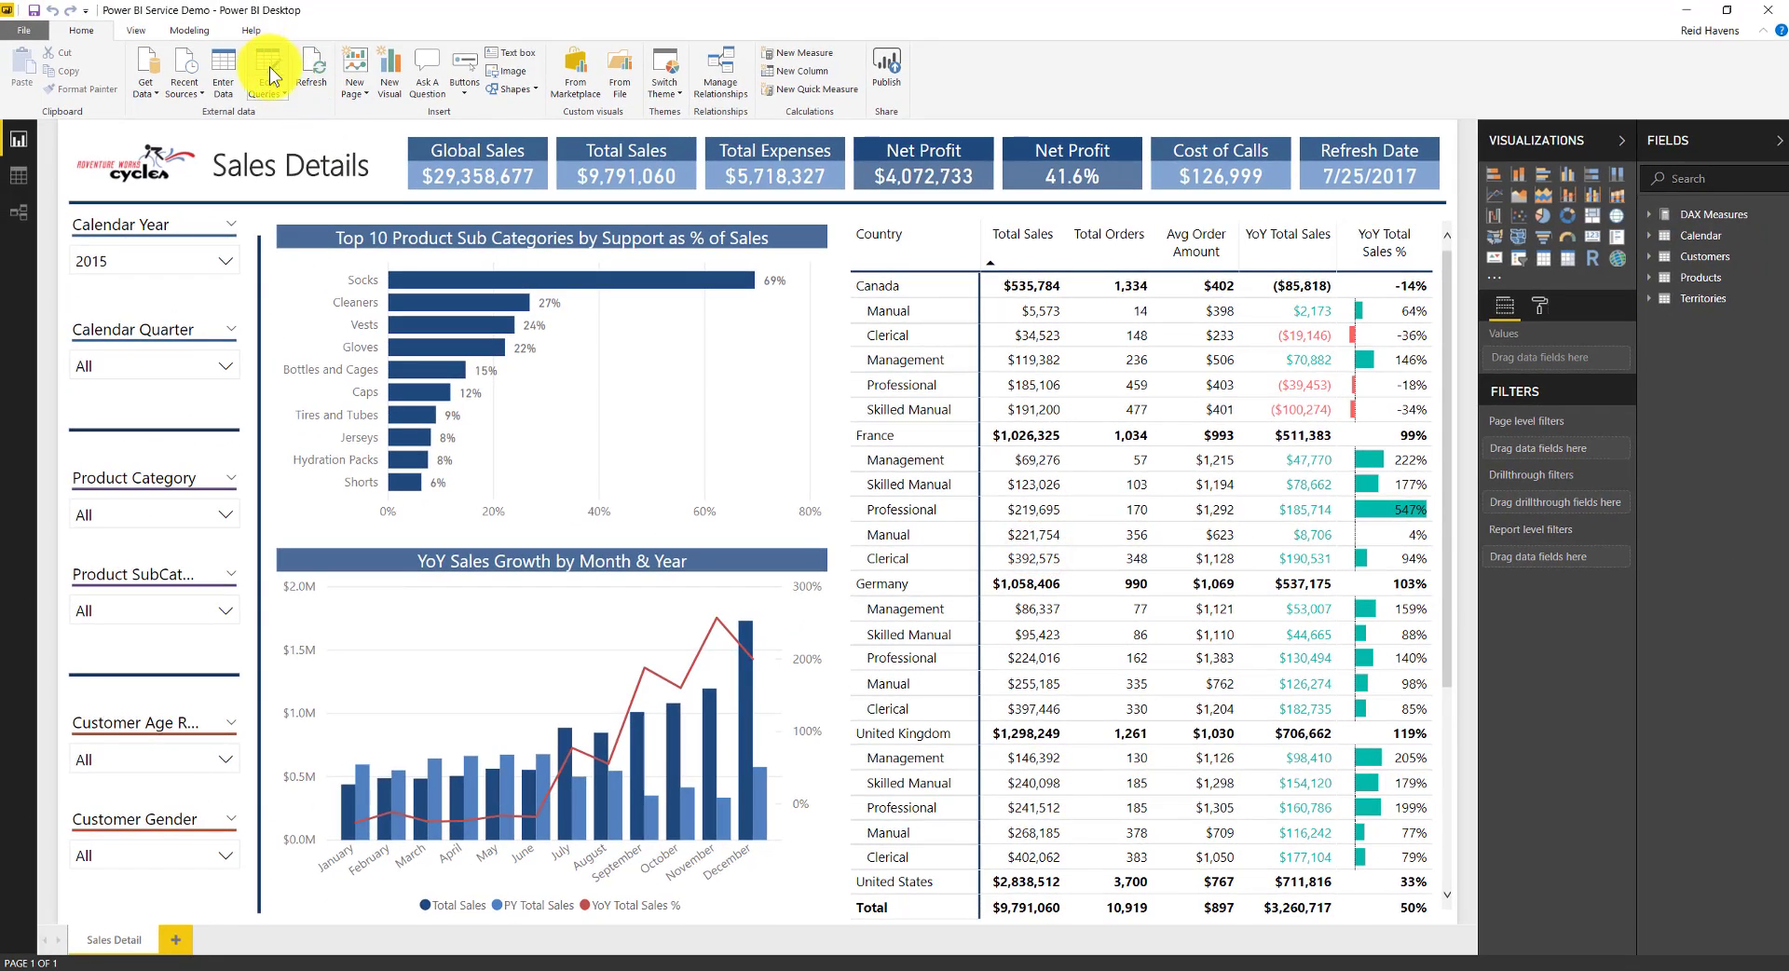
Delete all eight queries, Sales through DAX Measures, in the query editor and apply
{"action": "left_click", "coordinate": [270, 67]}
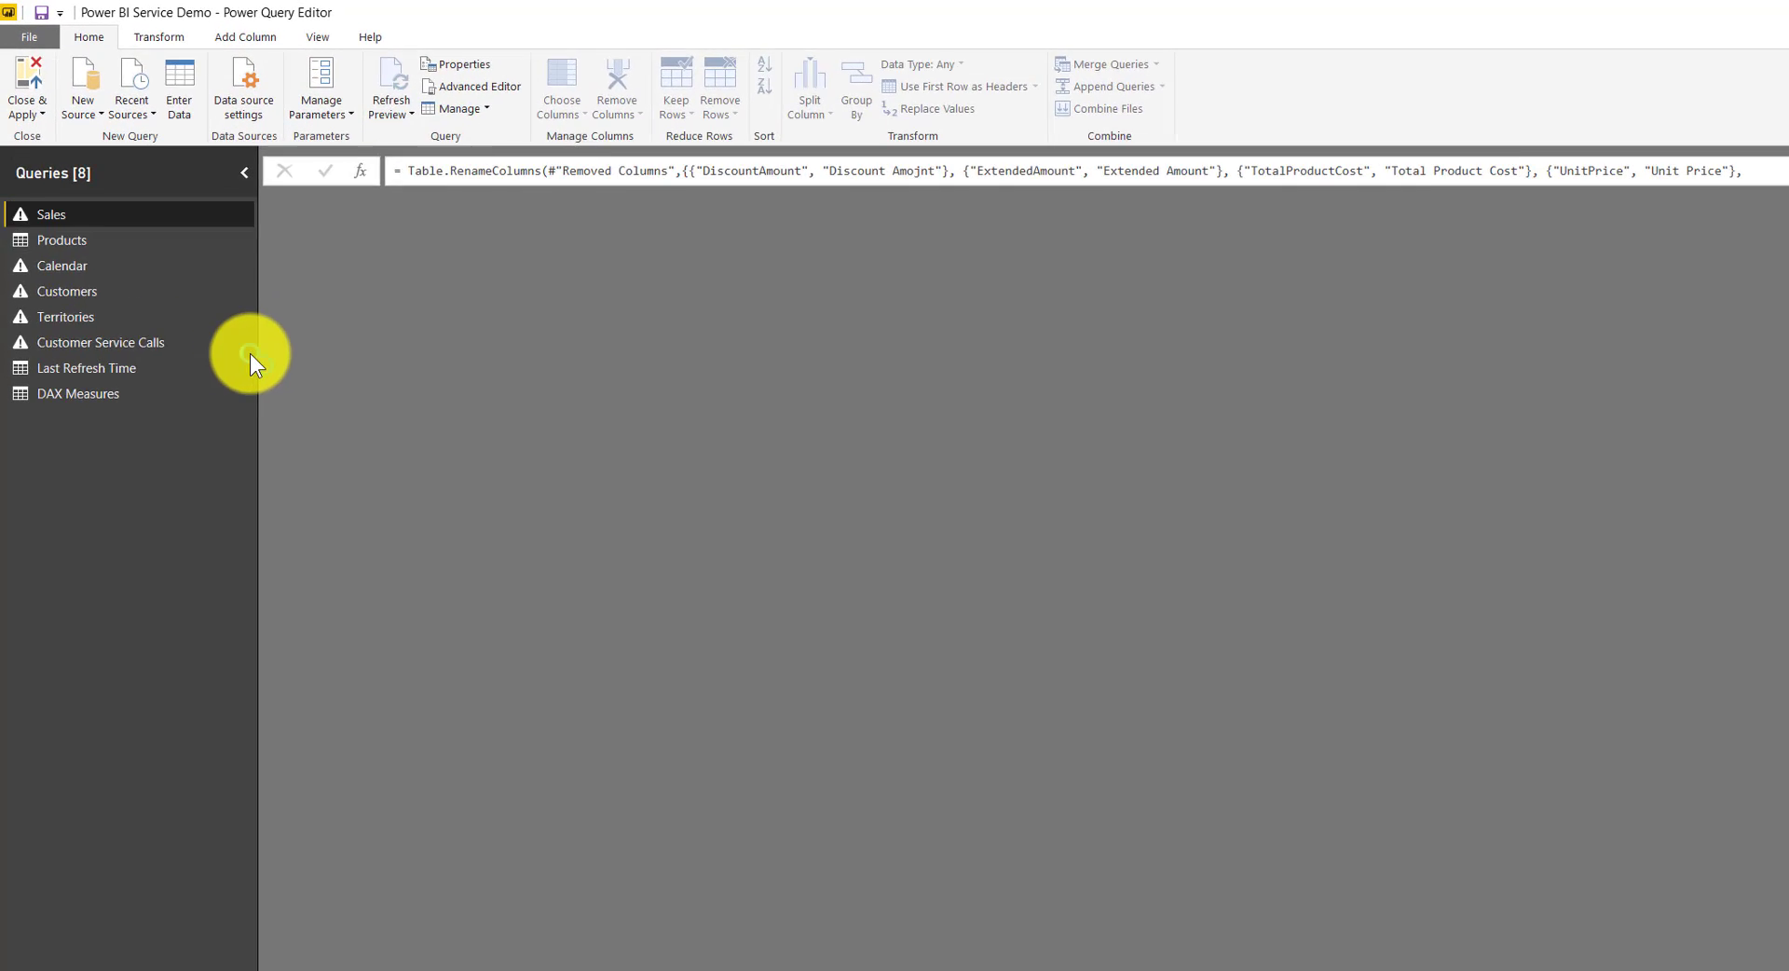
{"action": "right_click", "coordinate": [67, 279]}
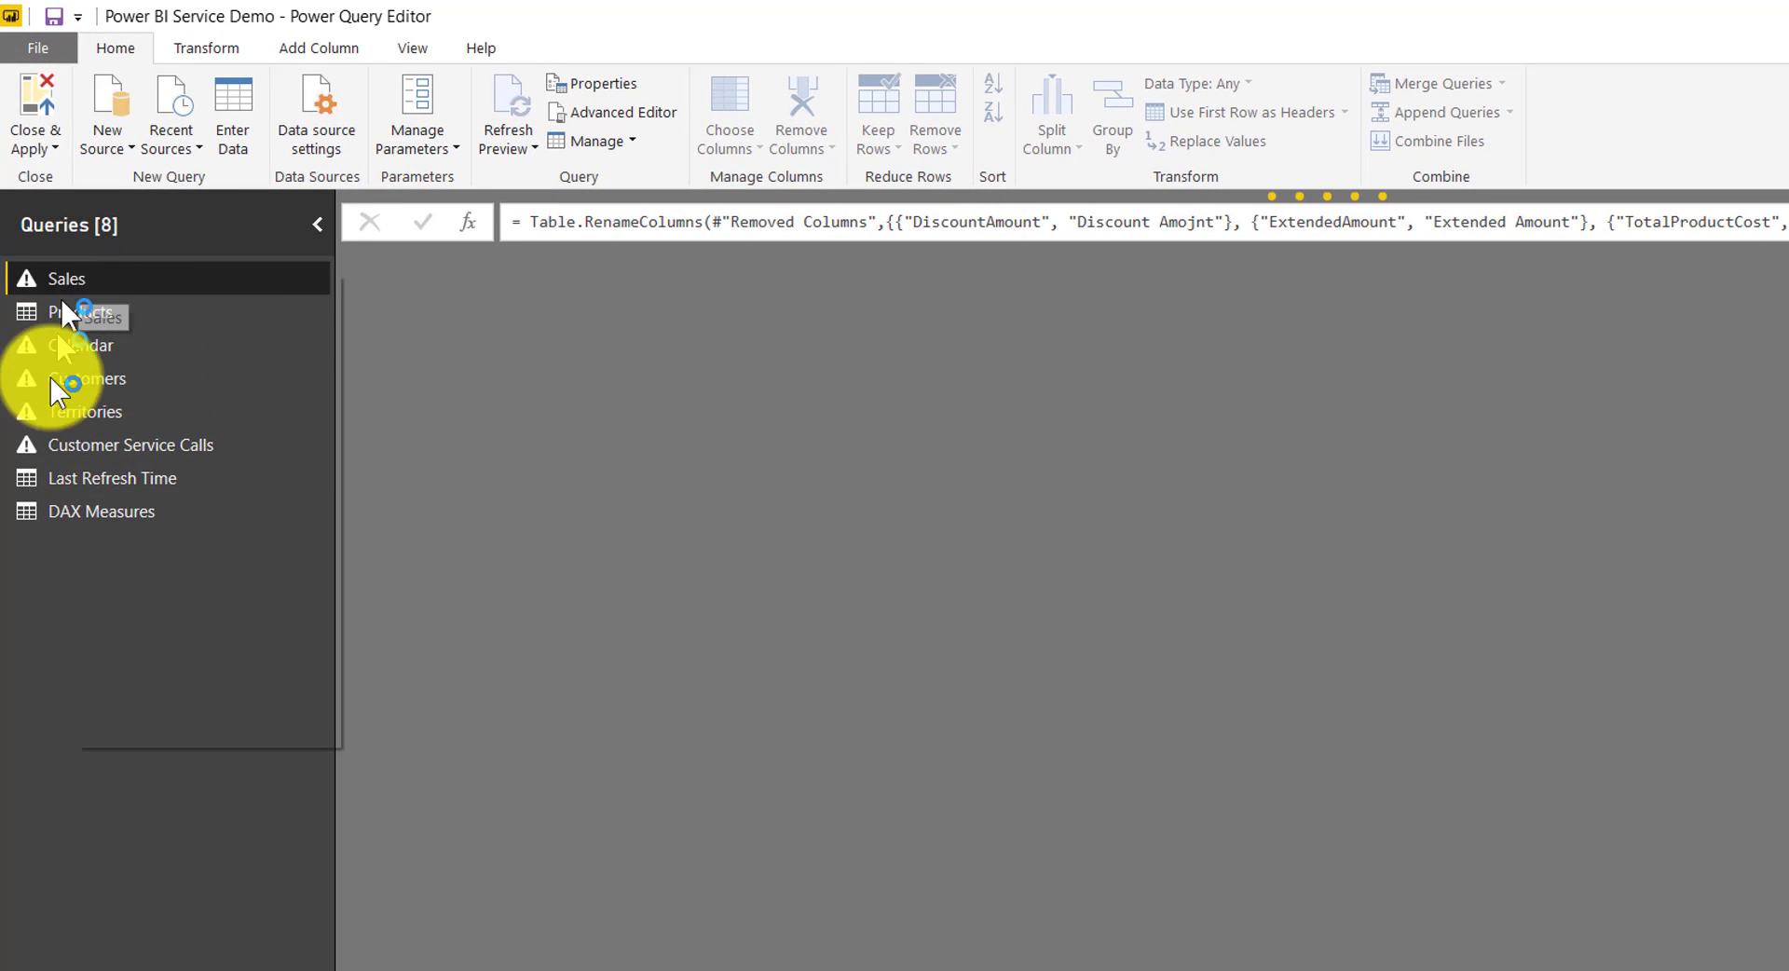
{"action": "left_click", "coordinate": [31, 509]}
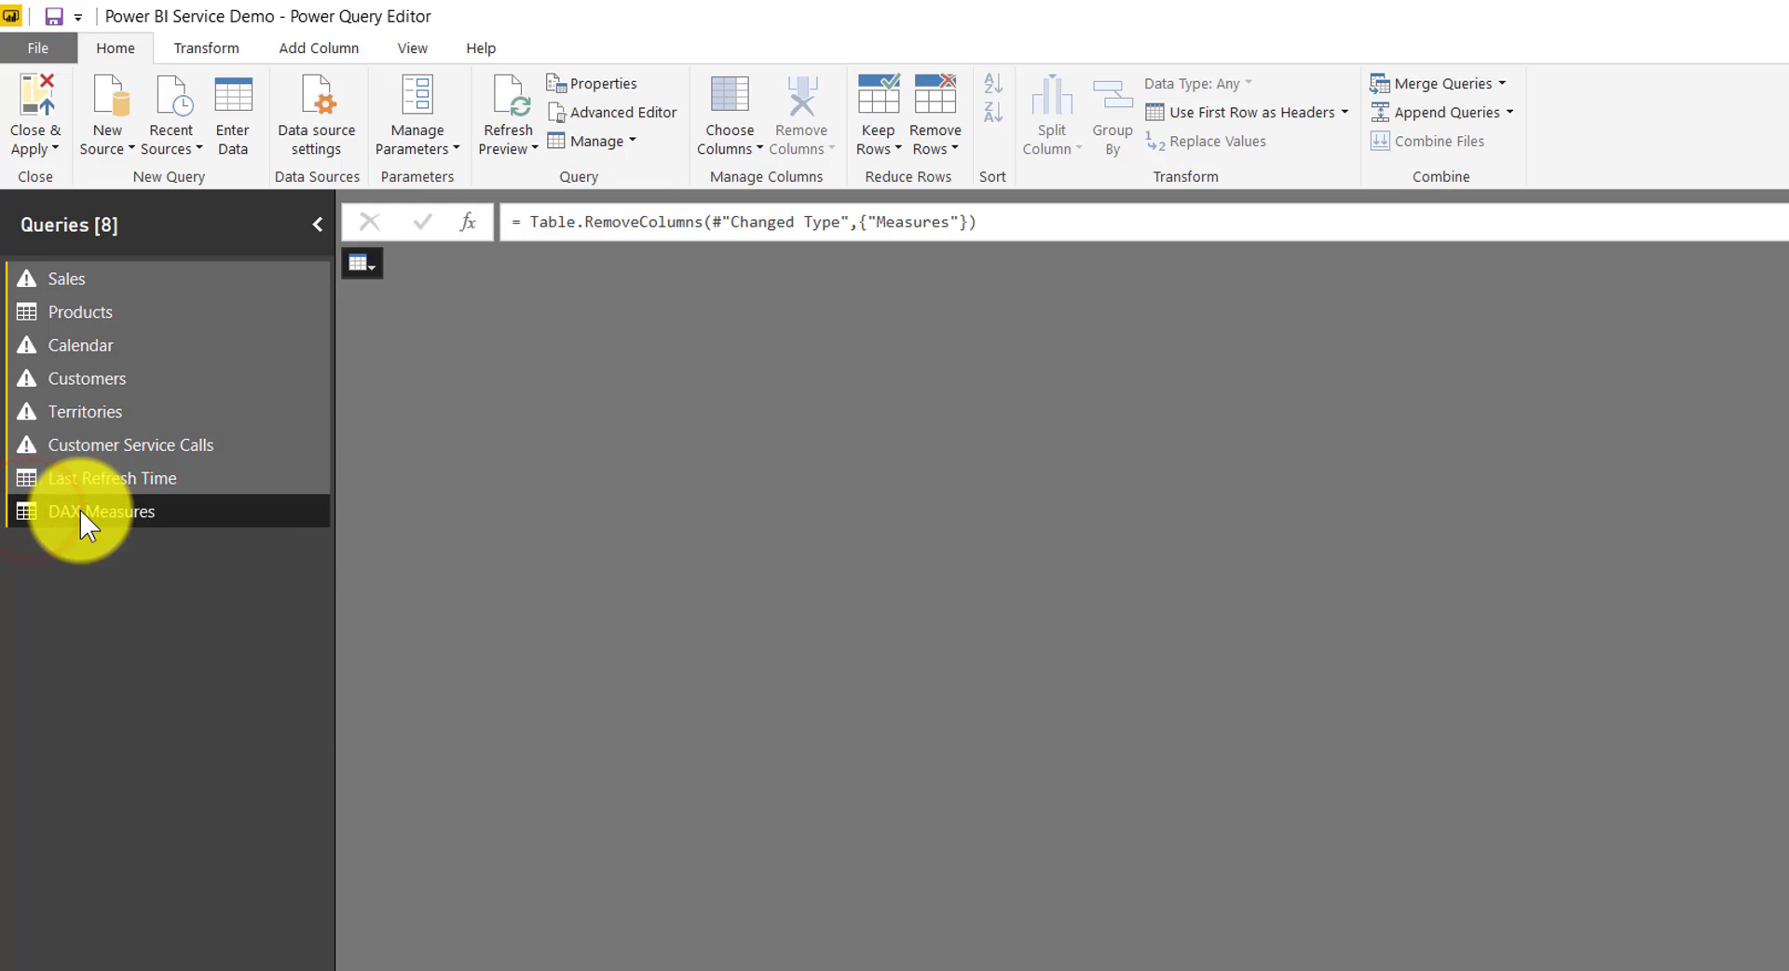
{"action": "right_click", "coordinate": [82, 512]}
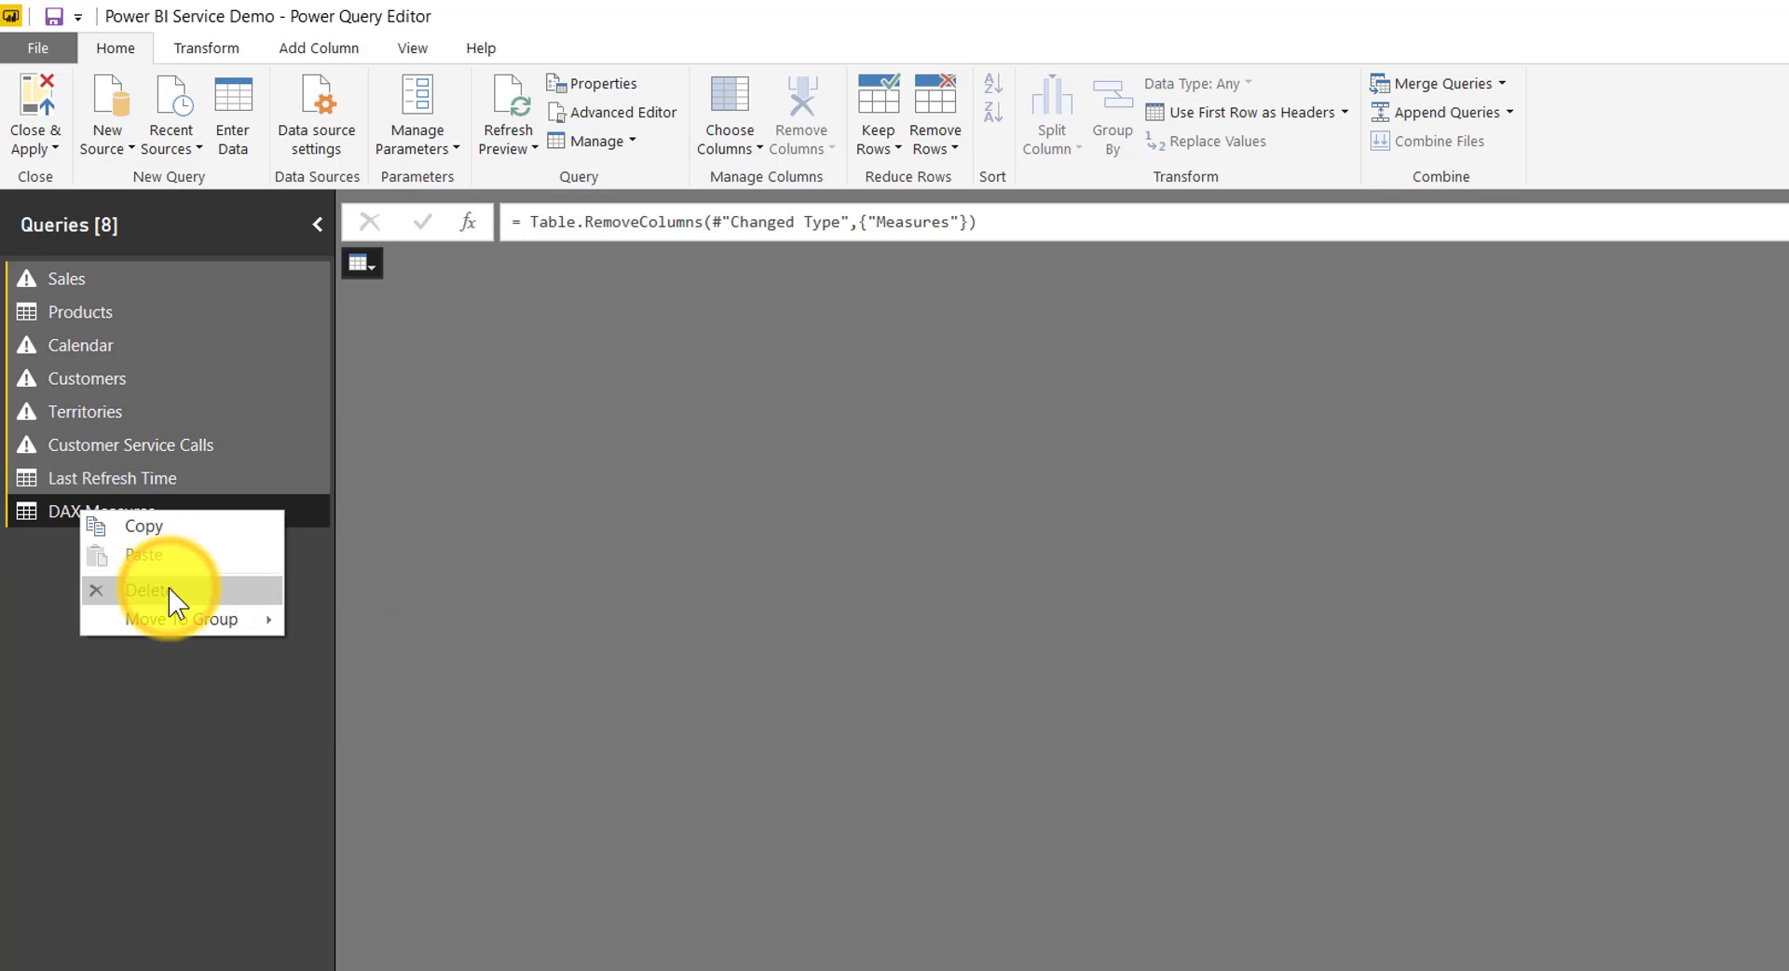
{"action": "left_click", "coordinate": [169, 589]}
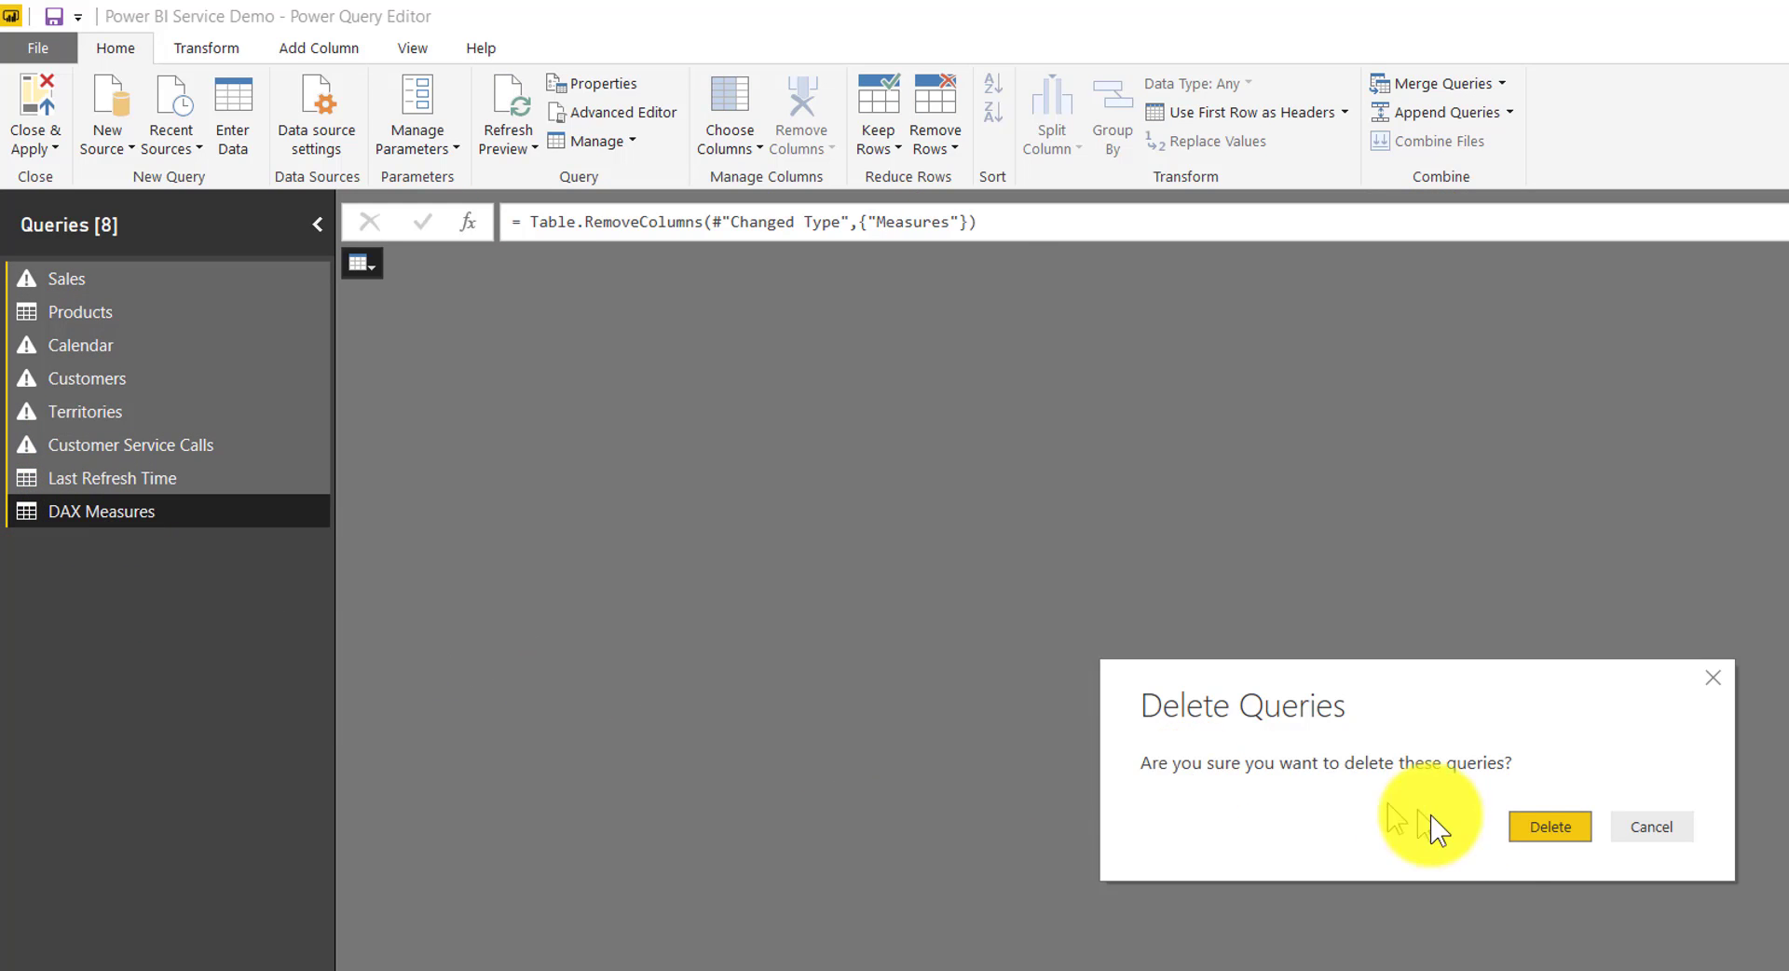
{"action": "left_click", "coordinate": [1538, 827]}
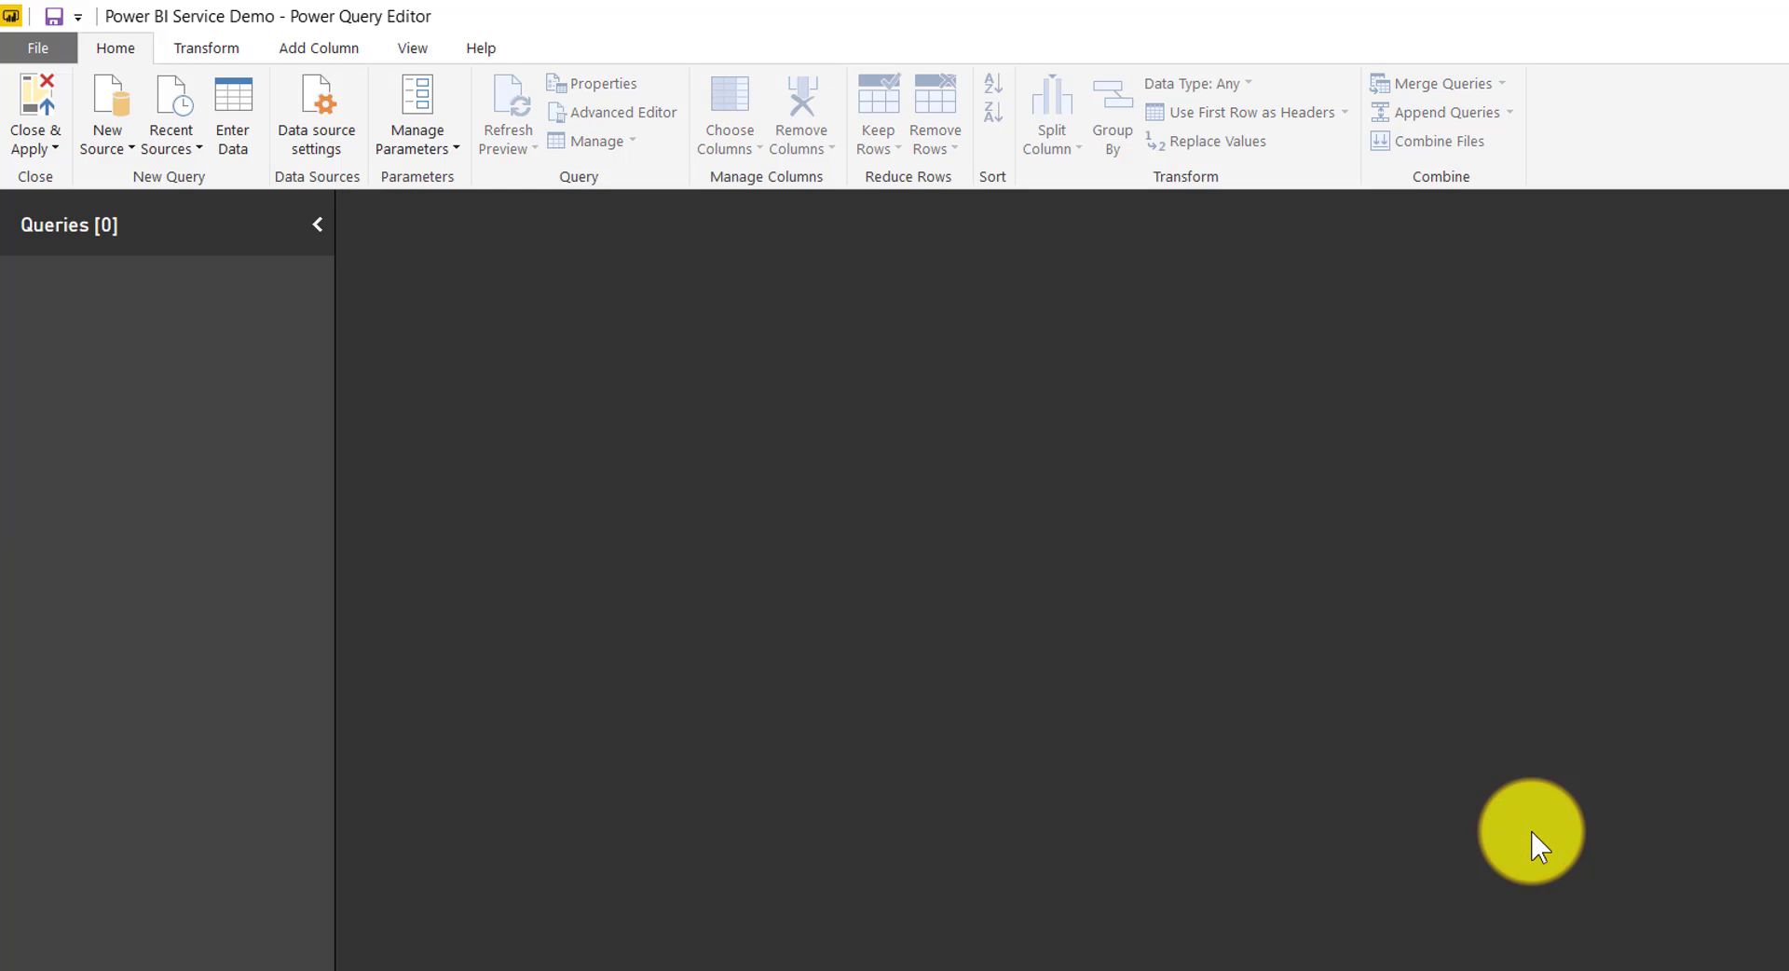
{"action": "left_click", "coordinate": [20, 110]}
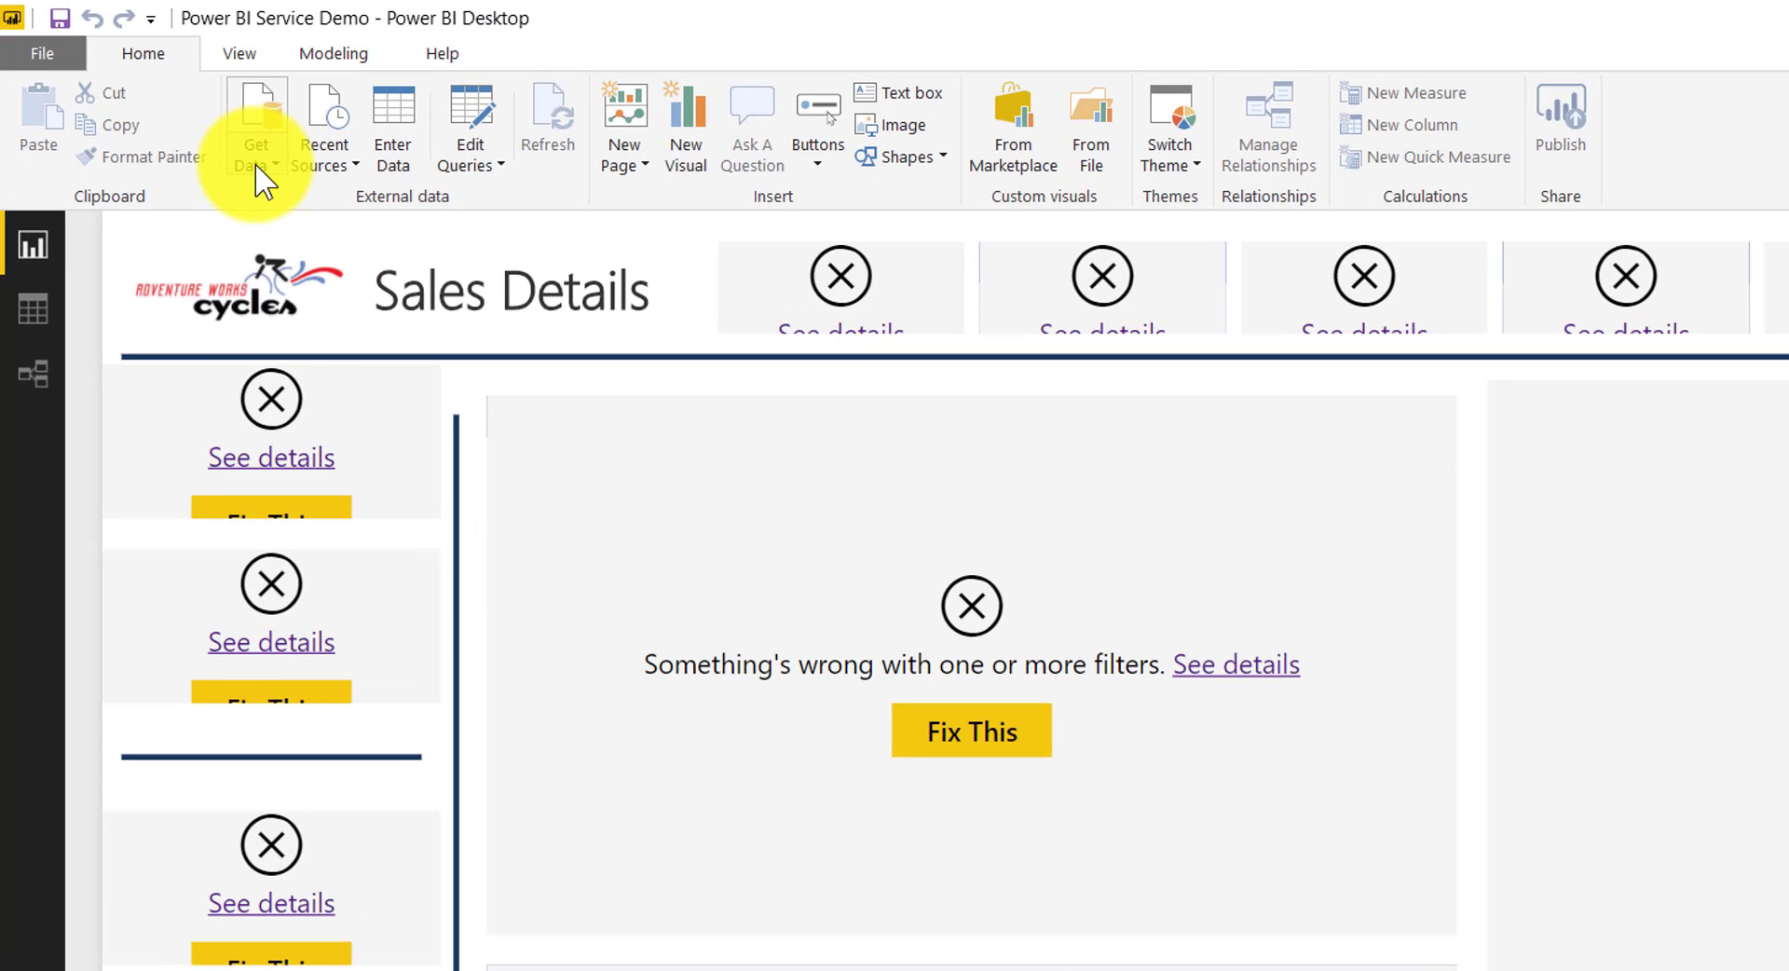
Live-connect to the Data Model Demo dataset in My workspace via Get Data > Power BI service
{"action": "left_click", "coordinate": [256, 167]}
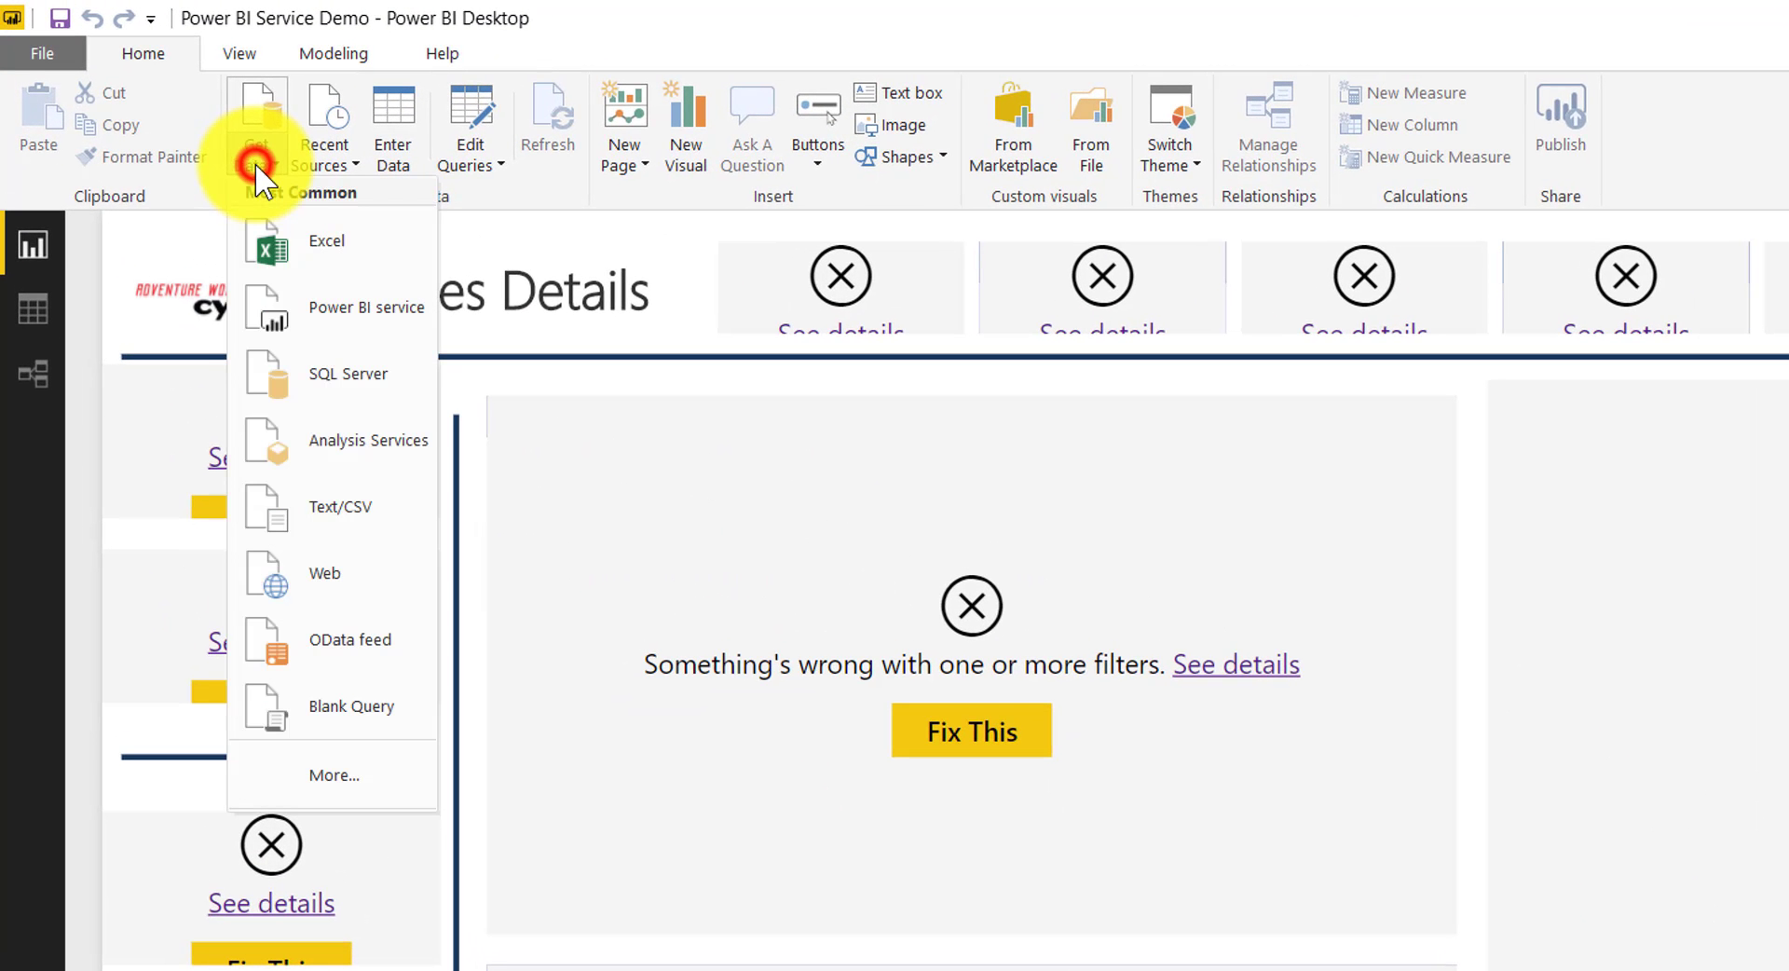
{"action": "left_click", "coordinate": [275, 312]}
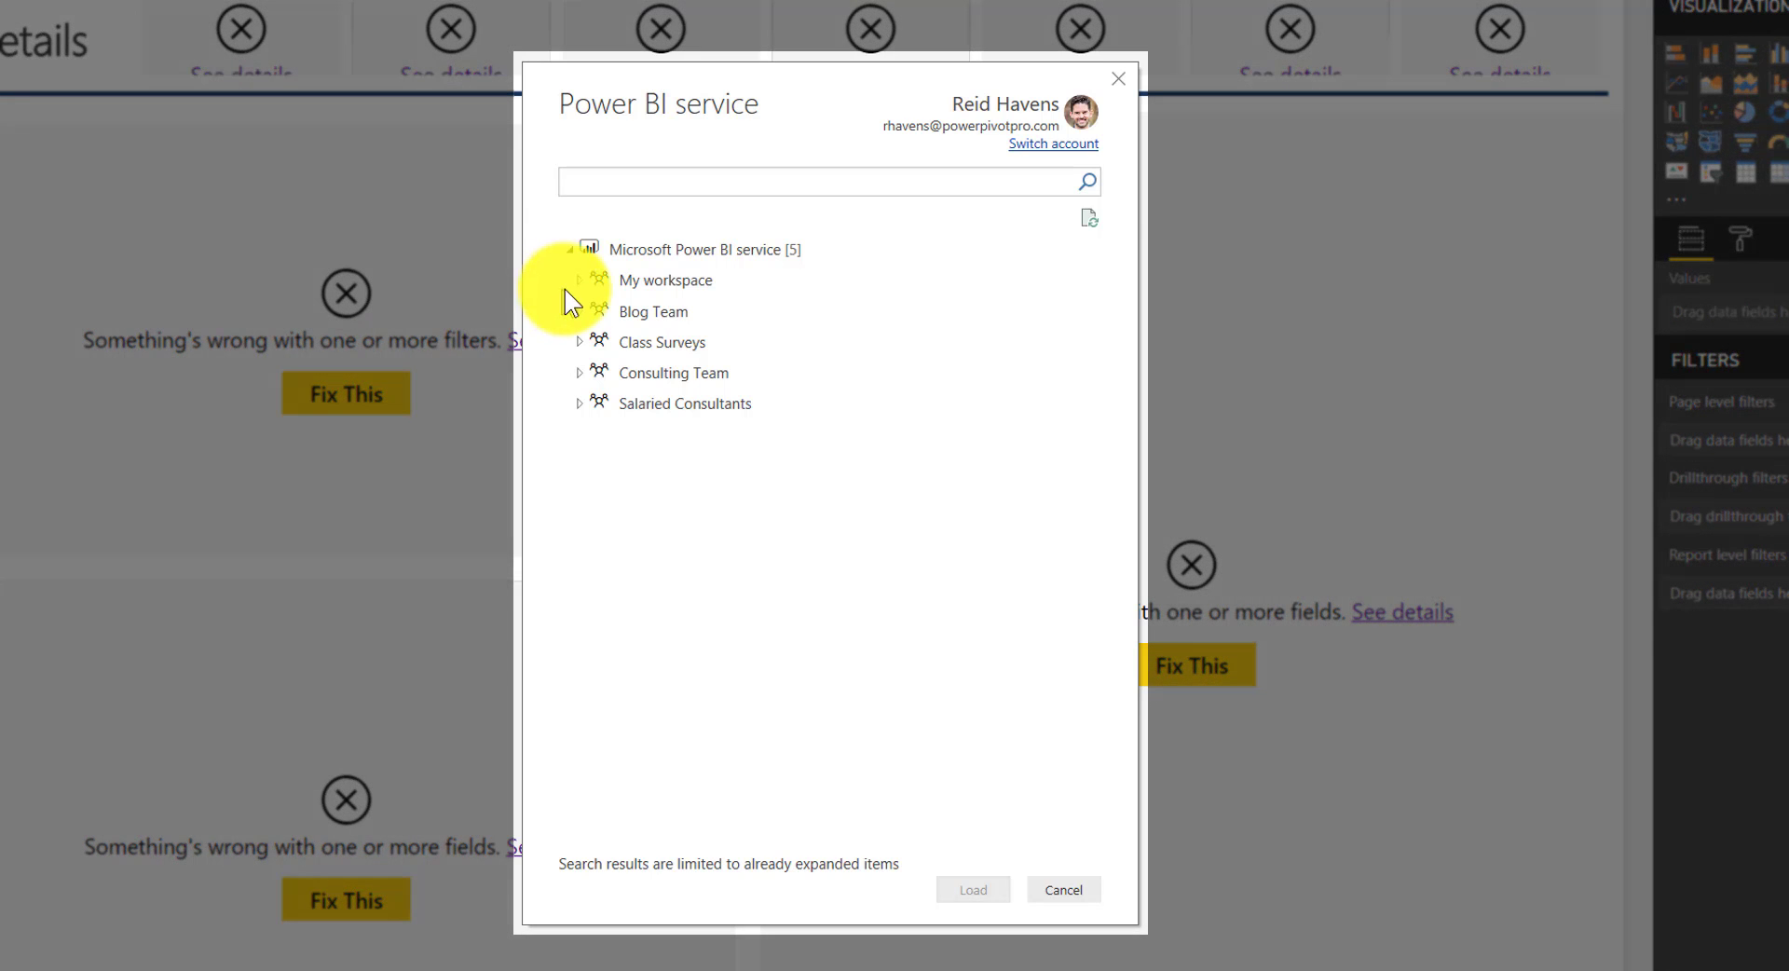
{"action": "left_click", "coordinate": [578, 278]}
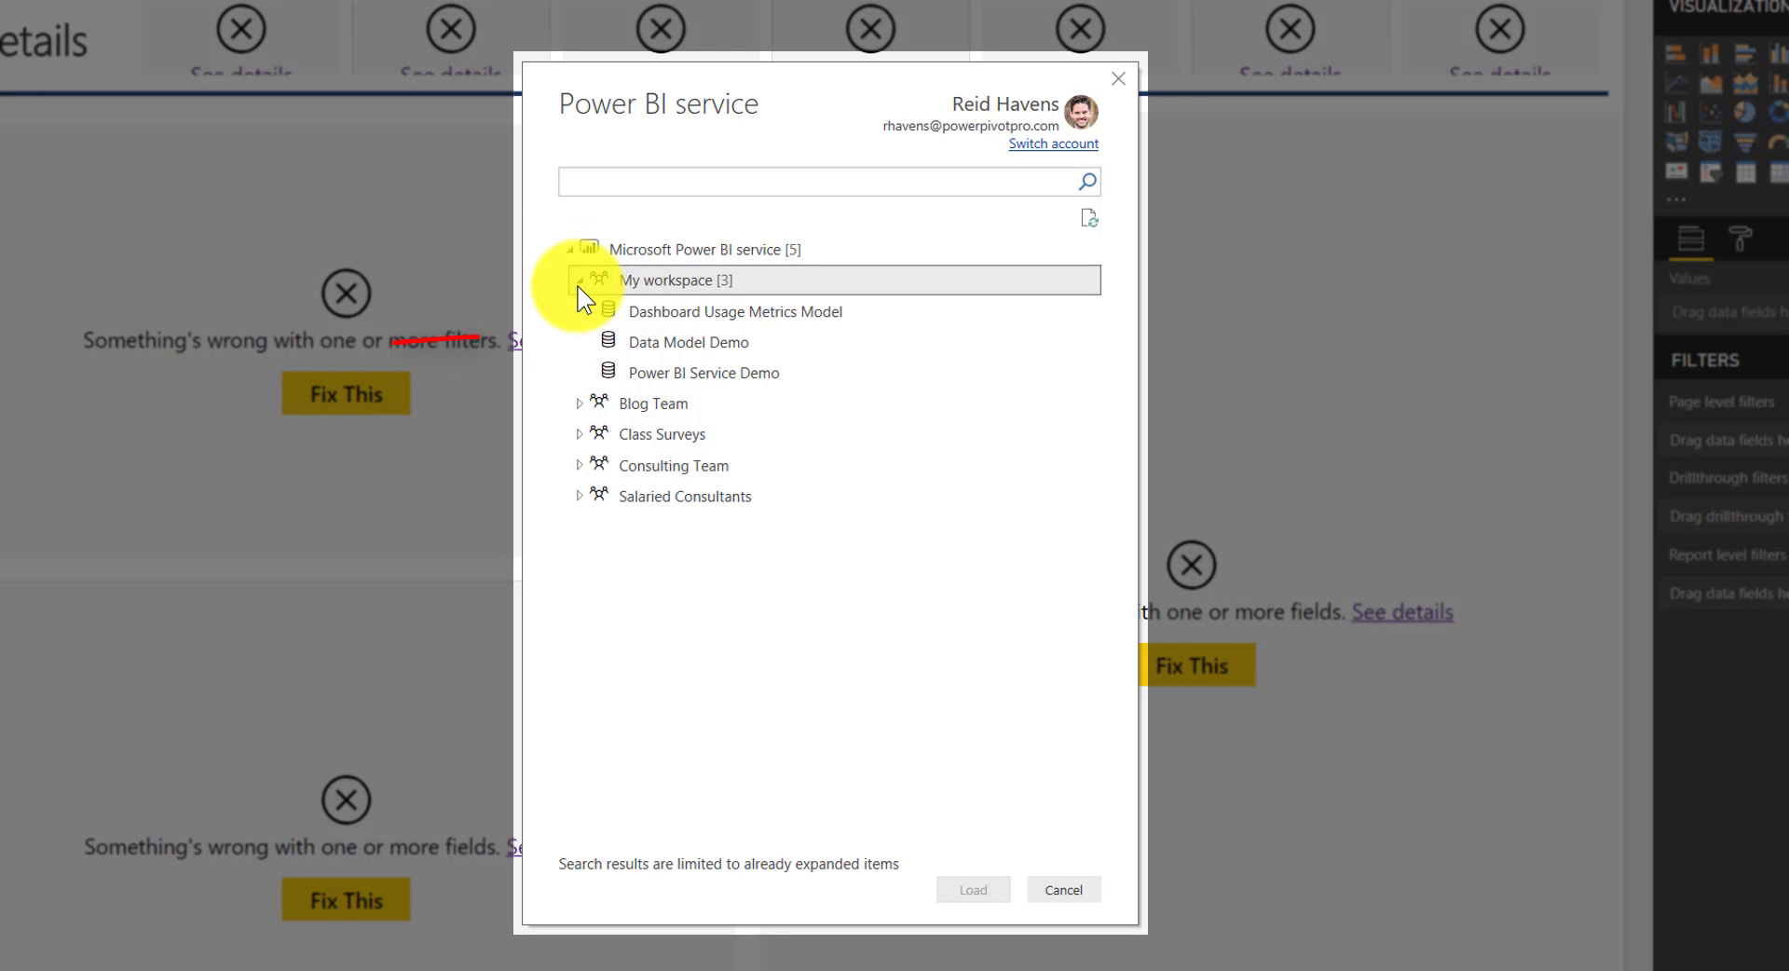
{"action": "left_click", "coordinate": [667, 341]}
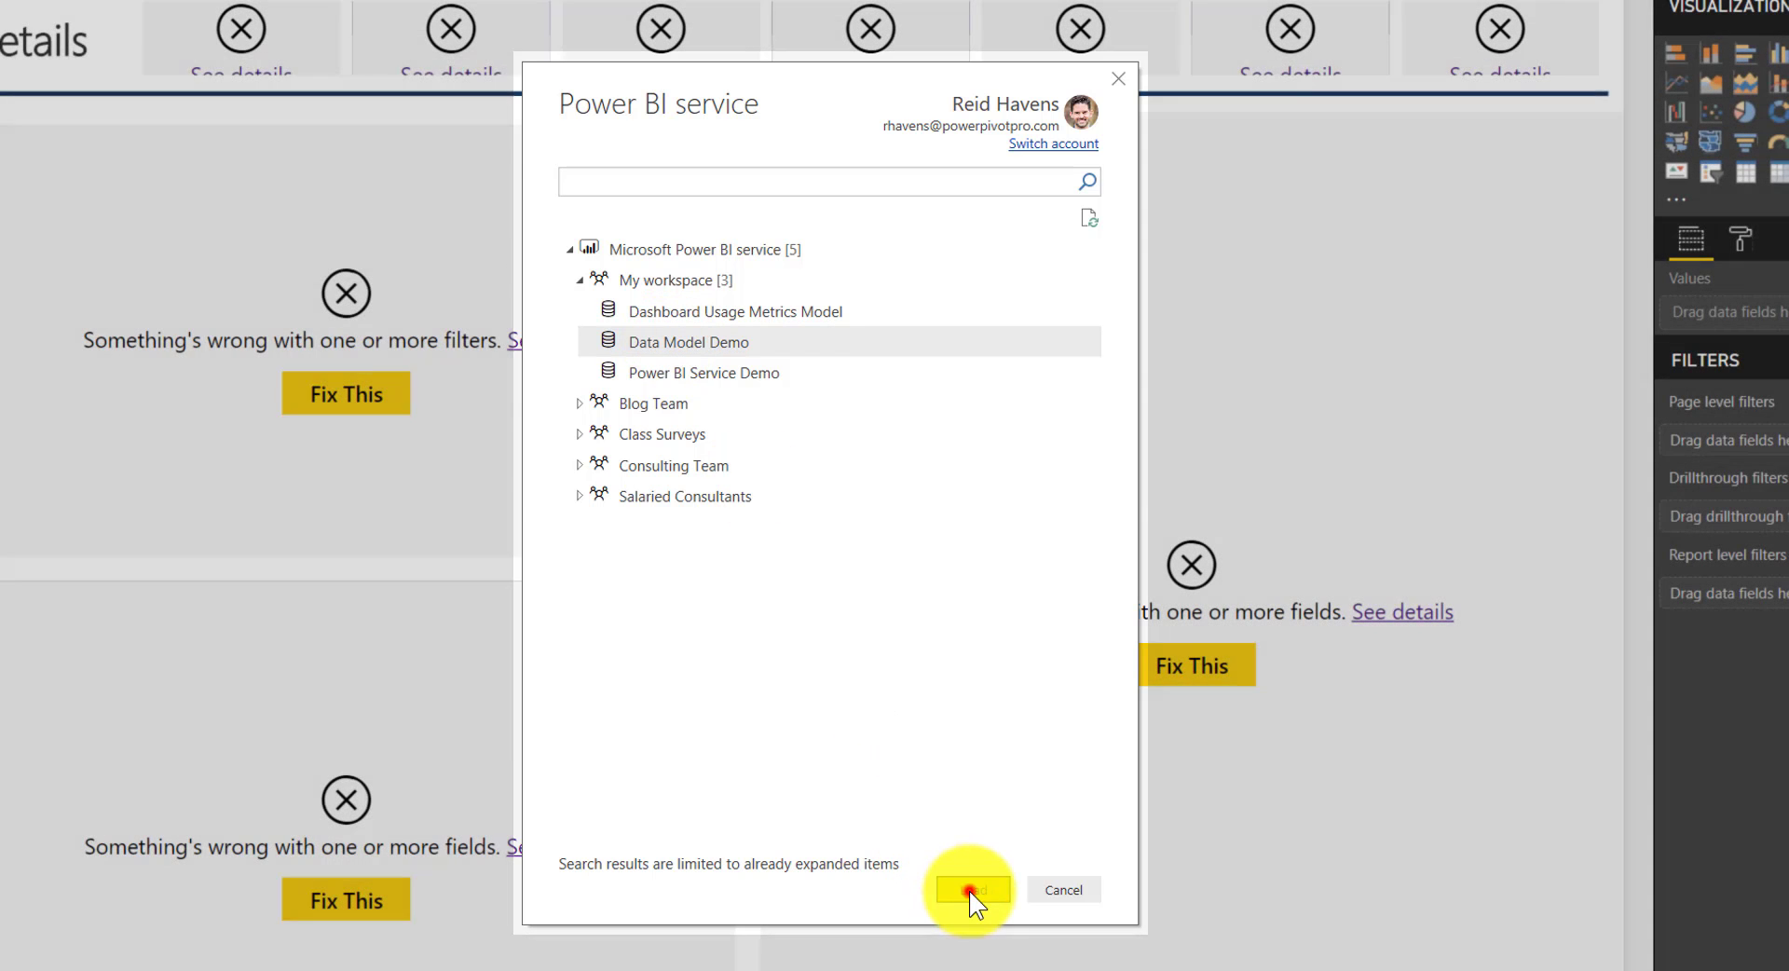
{"action": "left_click", "coordinate": [969, 891]}
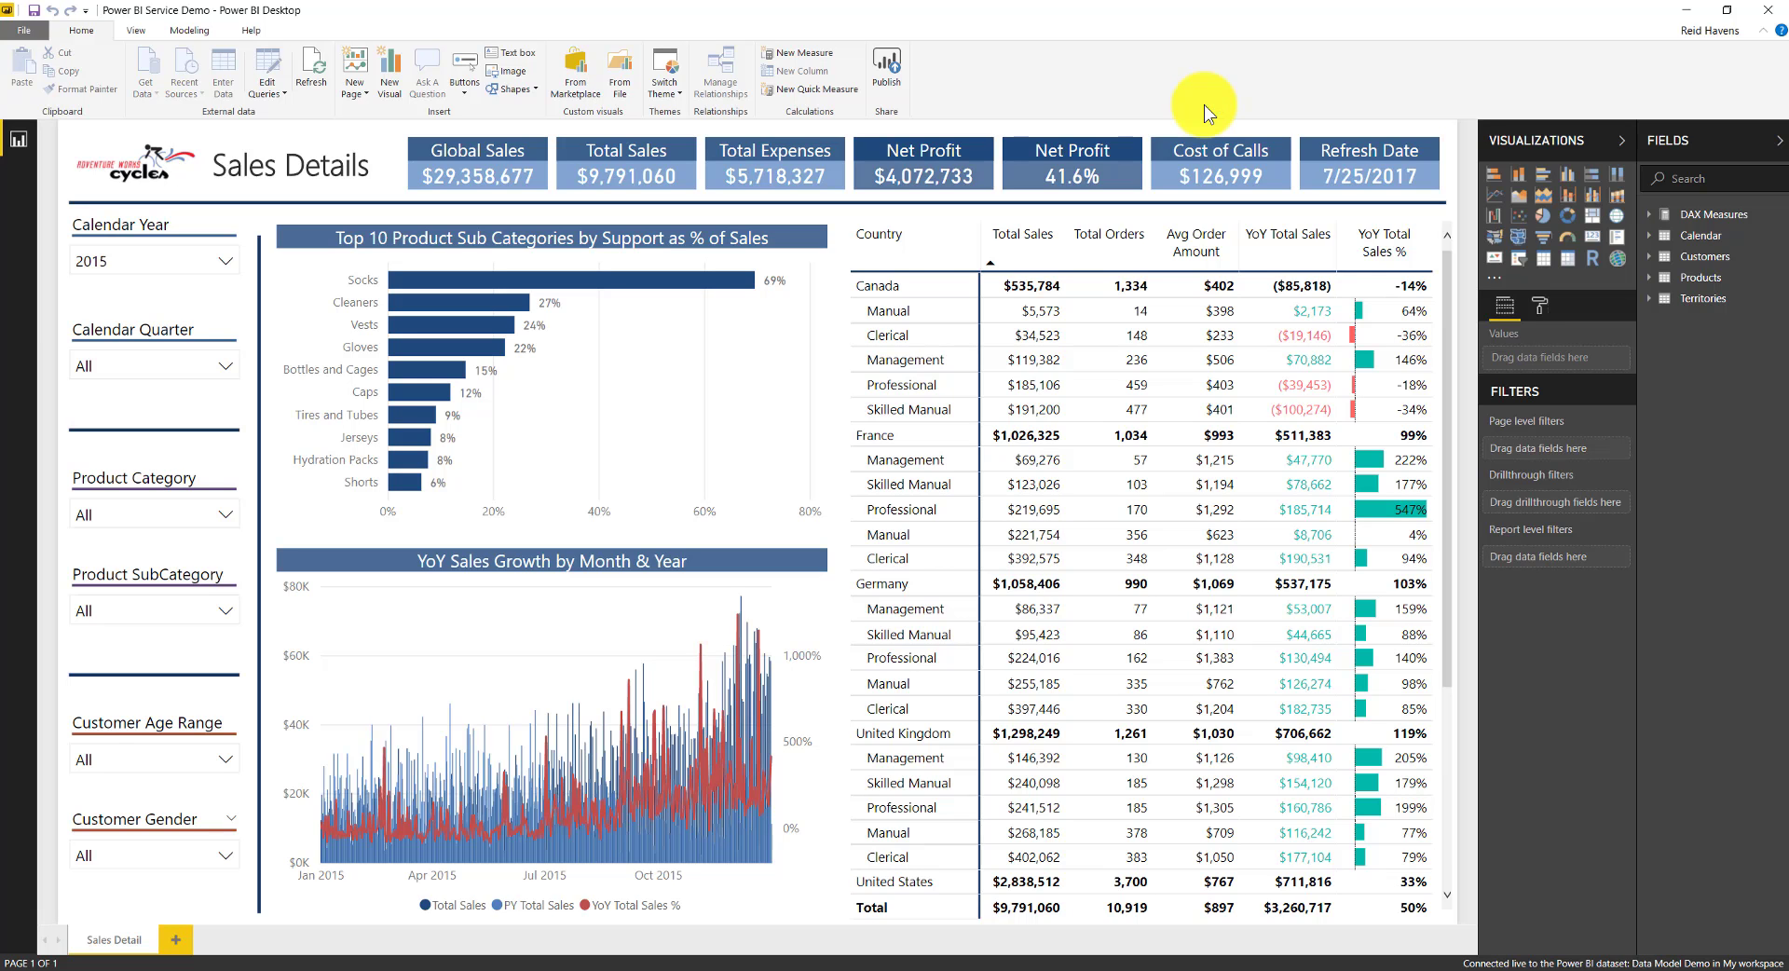
Let the live connection refresh the visuals, showing $9,791,060 Total Sales for 2015
{"action": "left_click", "coordinate": [841, 969]}
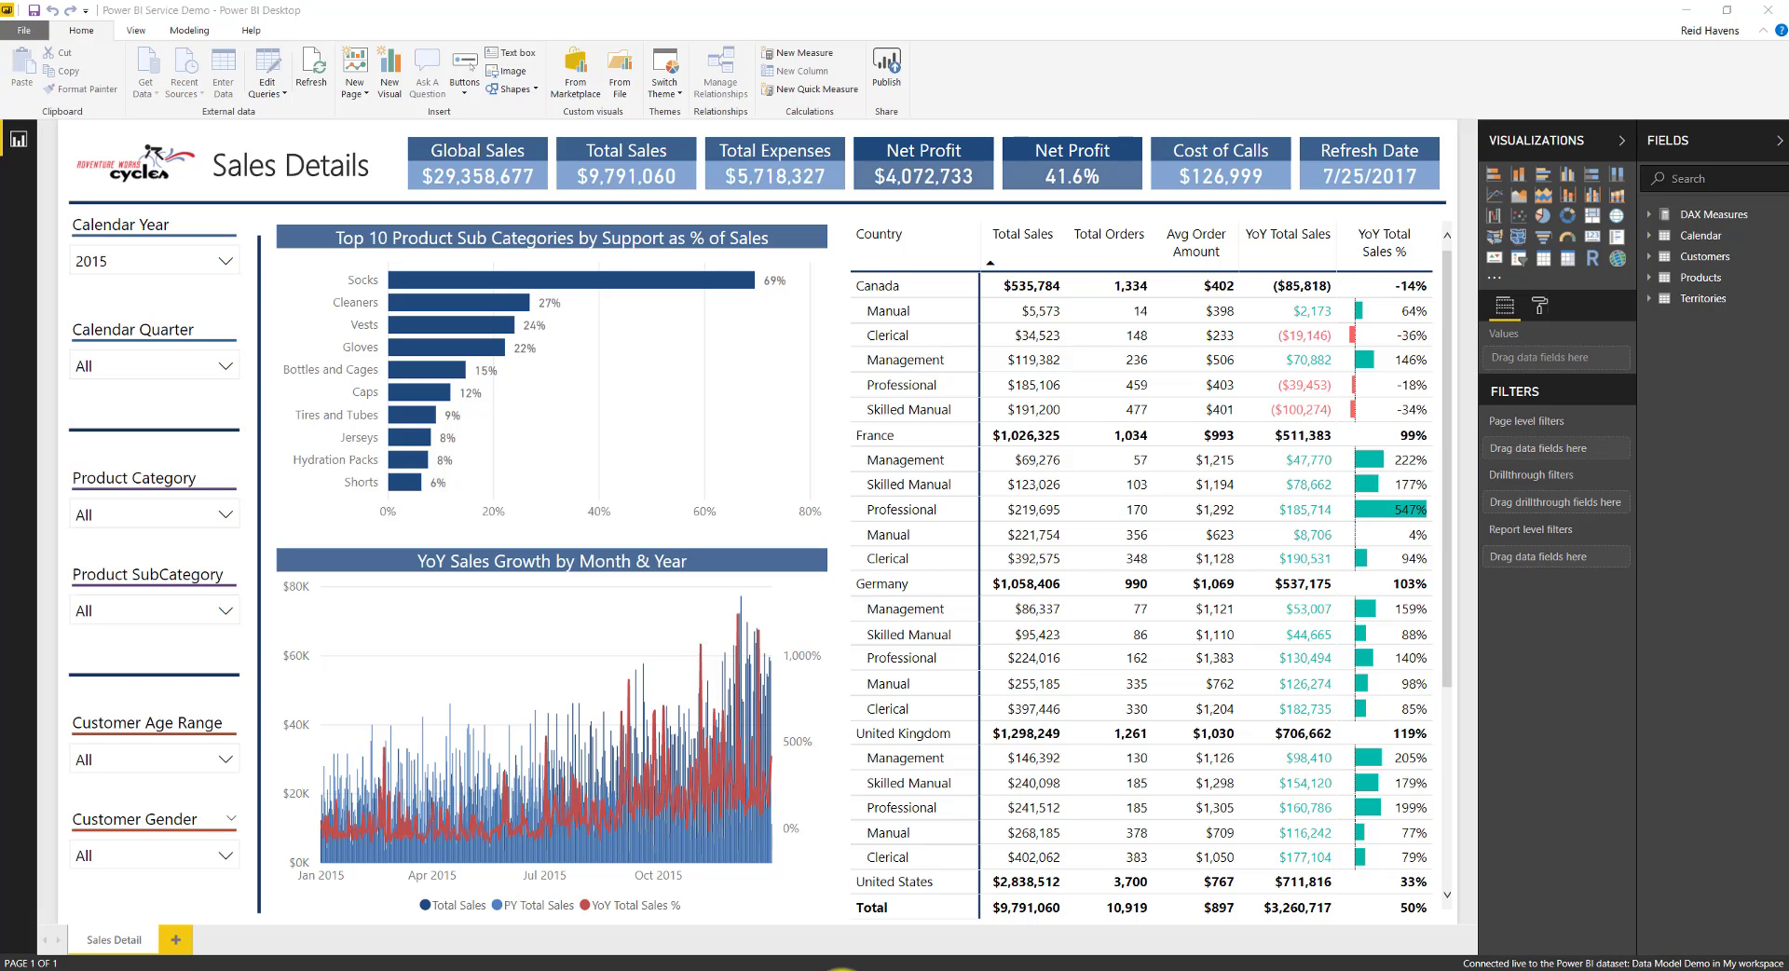
Save Power BI Service Demo and publish it to Power BI, acknowledging the success message
{"action": "left_click", "coordinate": [30, 14]}
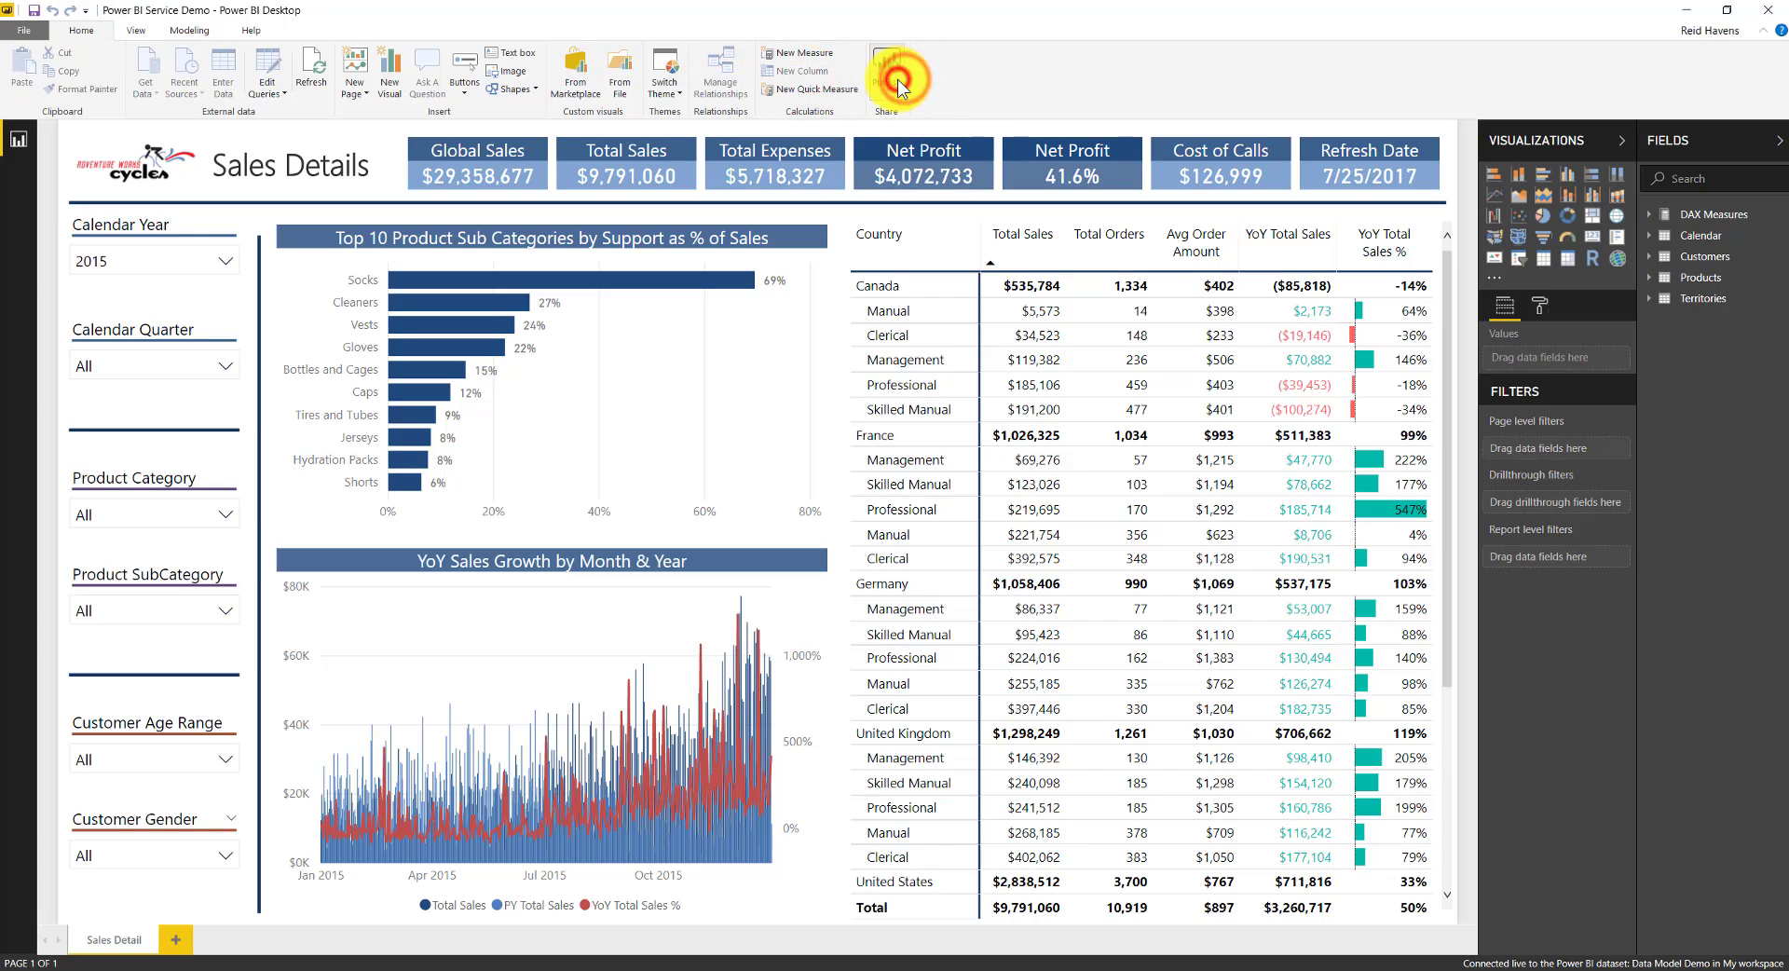
{"action": "left_click", "coordinate": [897, 78]}
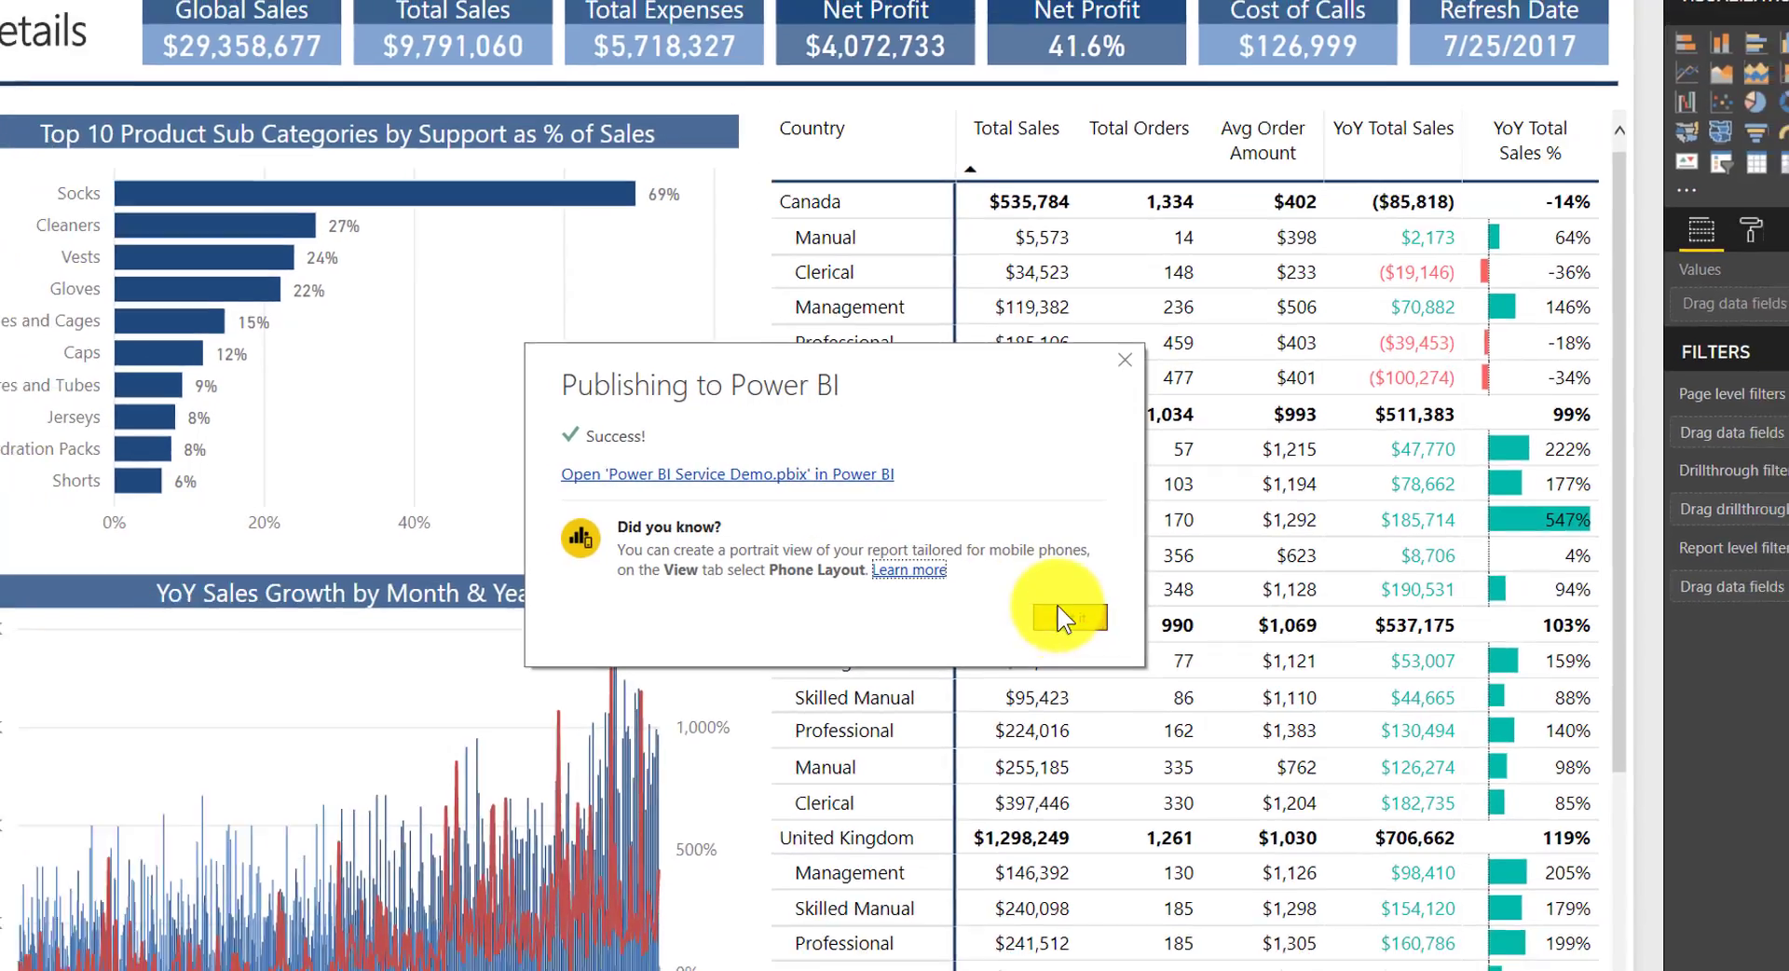
{"action": "left_click", "coordinate": [1071, 626]}
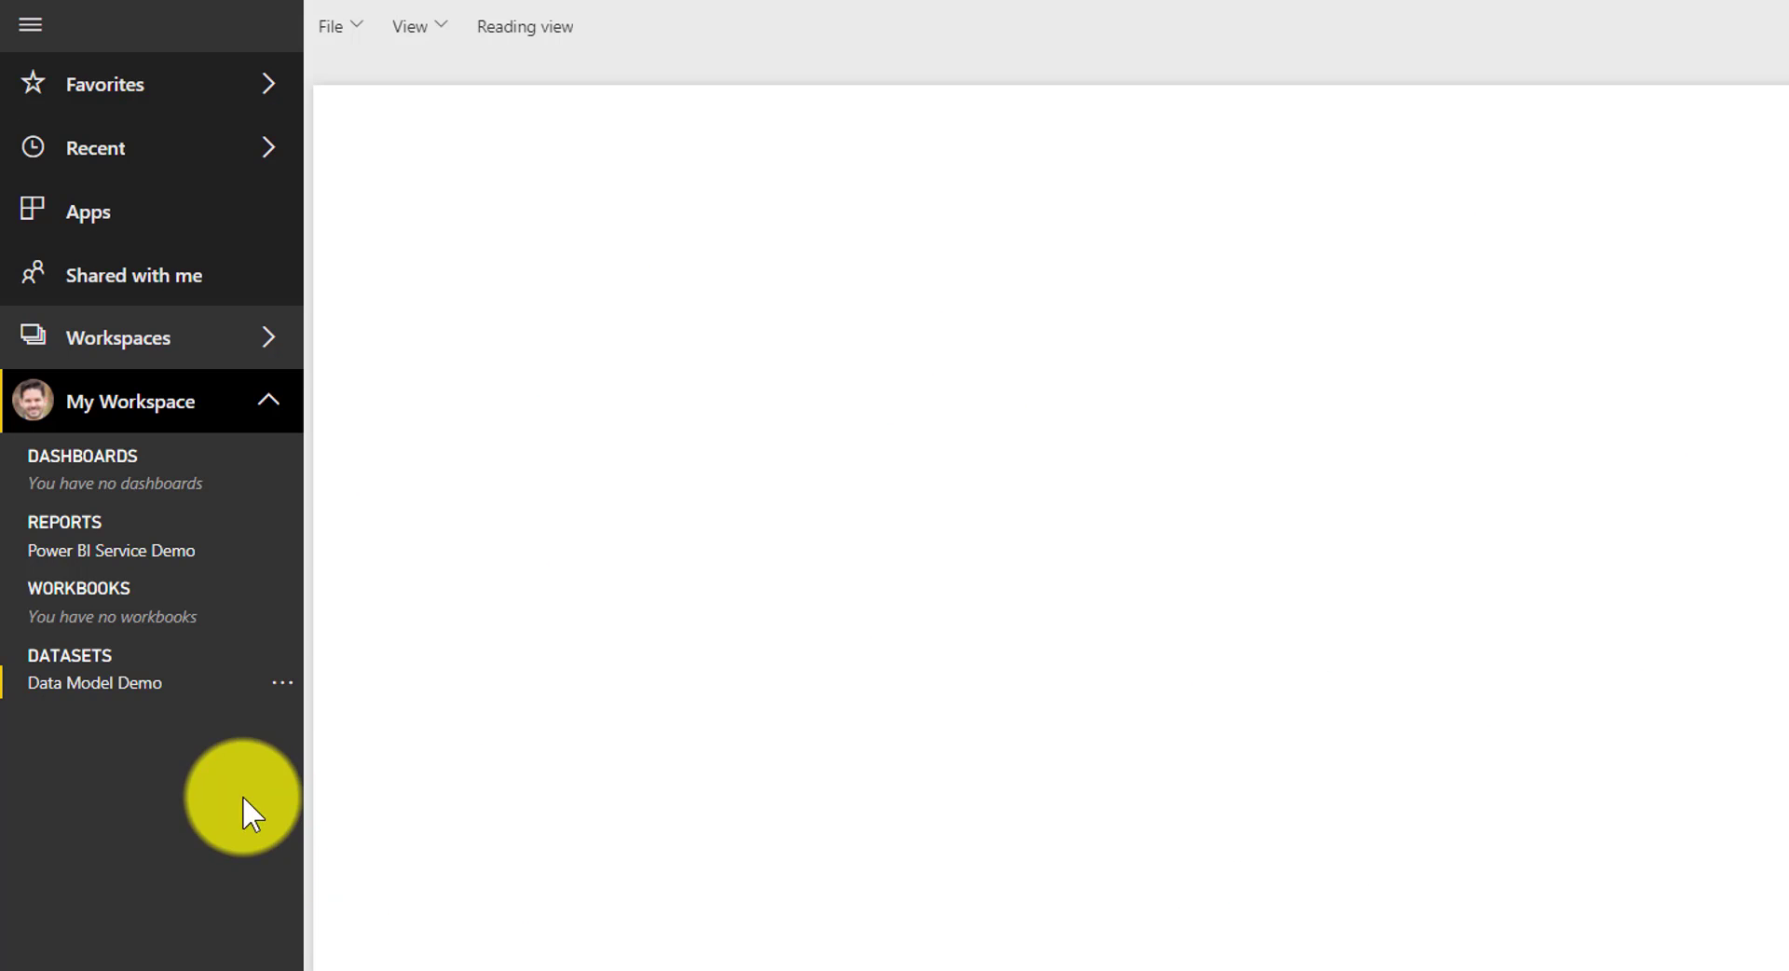
Open the published Power BI Service Demo report from My Workspace
{"action": "left_click", "coordinate": [139, 693]}
{"action": "left_click", "coordinate": [133, 554]}
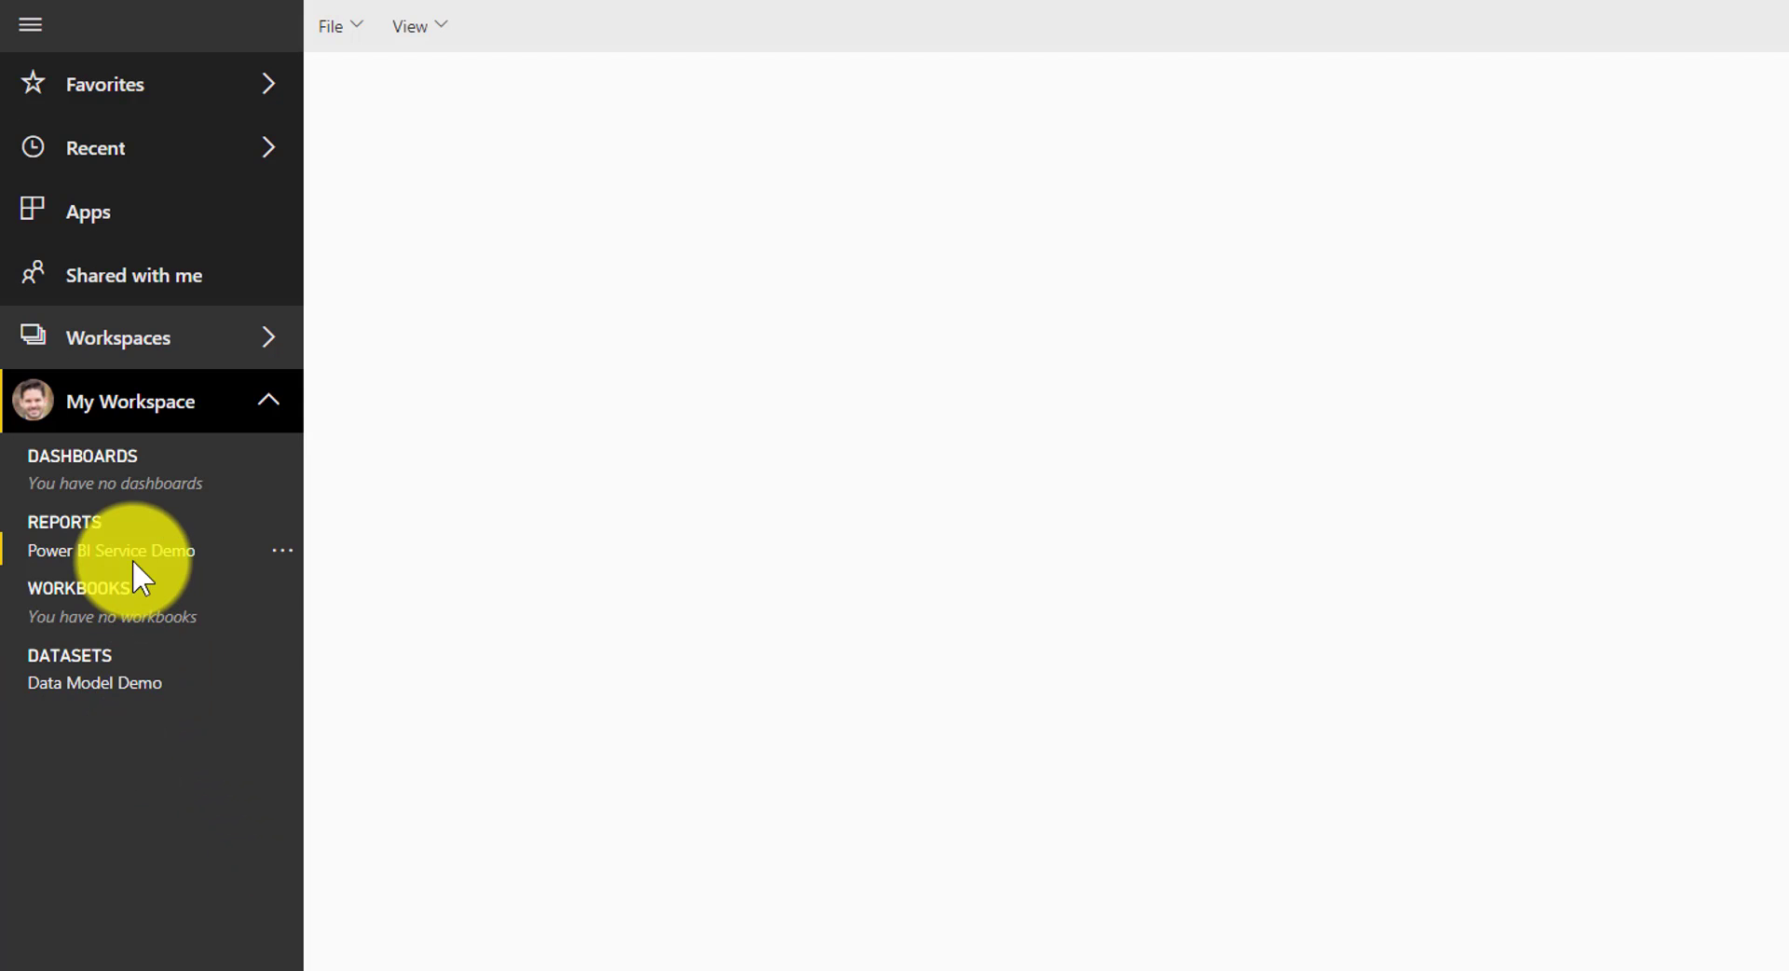